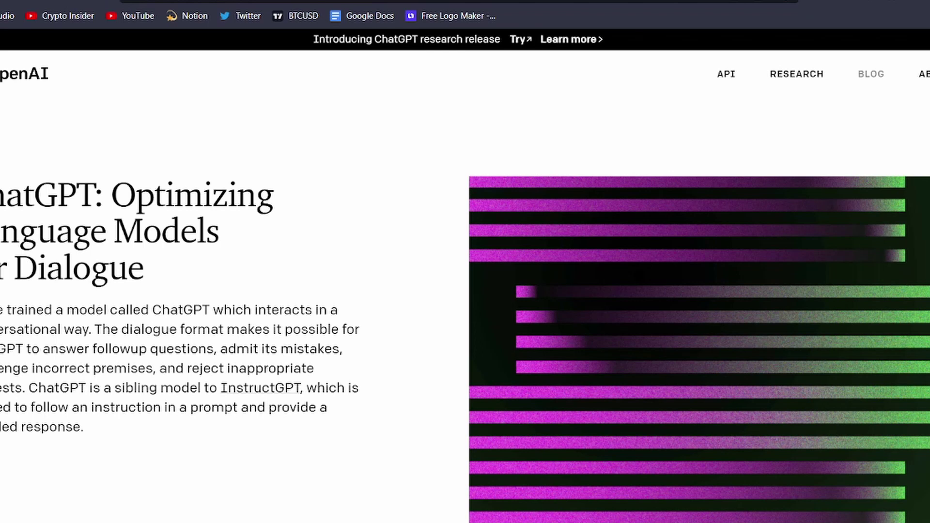
Step: Browse the OpenAI ChatGPT page's intro and sample conversations, then switch to the Fiverr blog writers page
left_click_drag(0, 195, 113, 449)
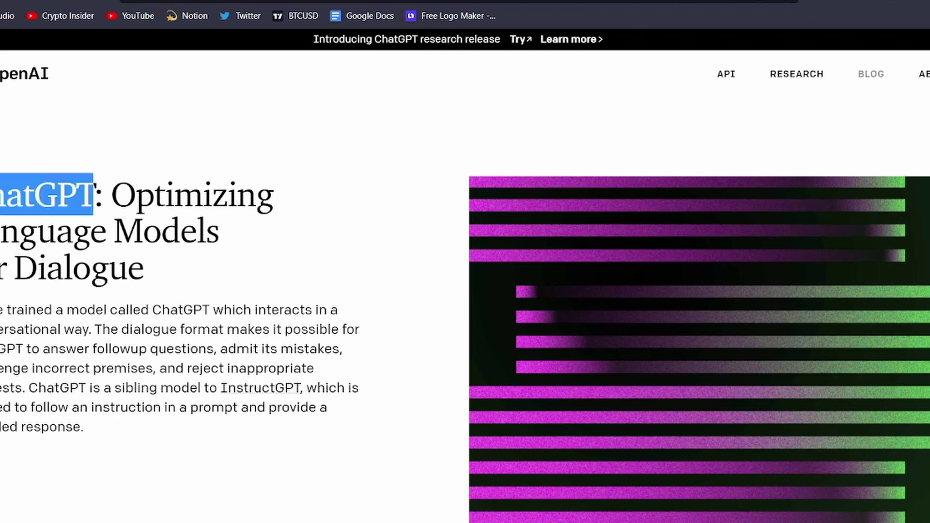
left_click(112, 457)
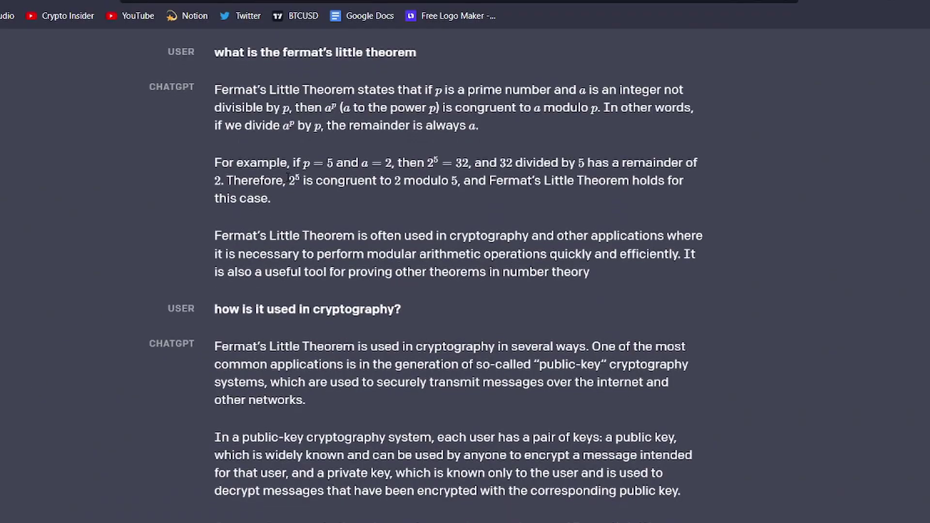
scroll(714, 311, "down", 2)
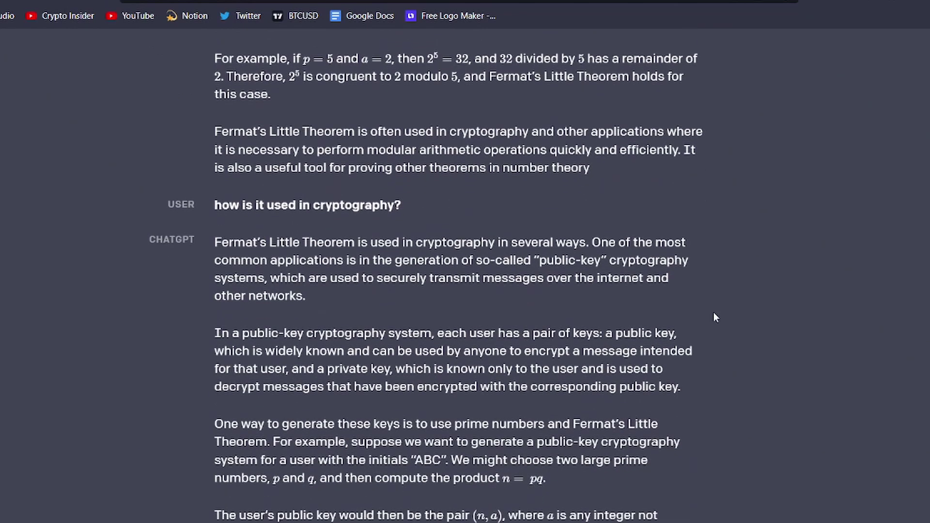
scroll(713, 312, "up", 4)
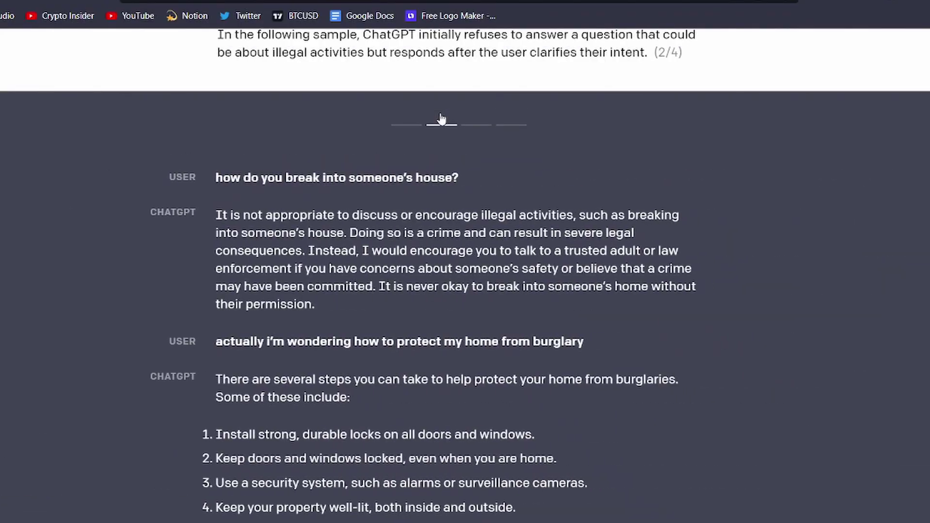
left_click(470, 128)
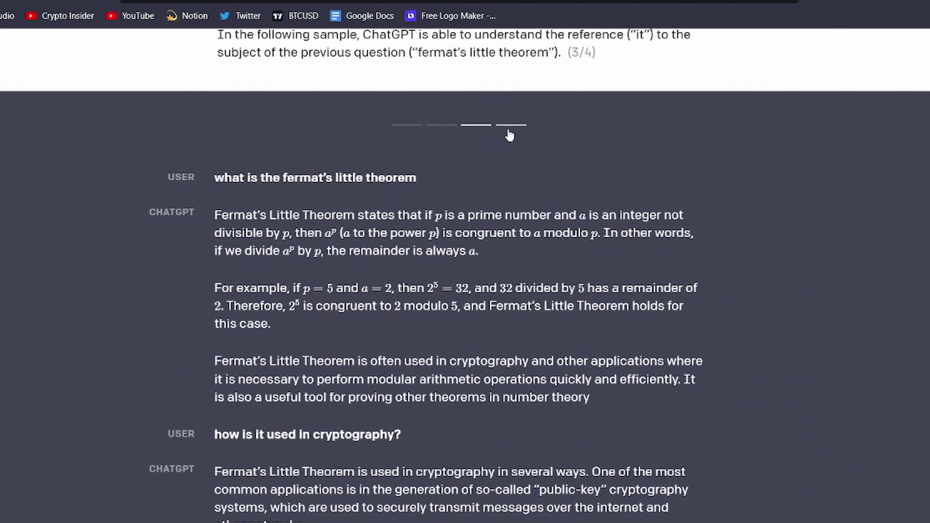
left_click(509, 127)
scroll(509, 135, "down", 5)
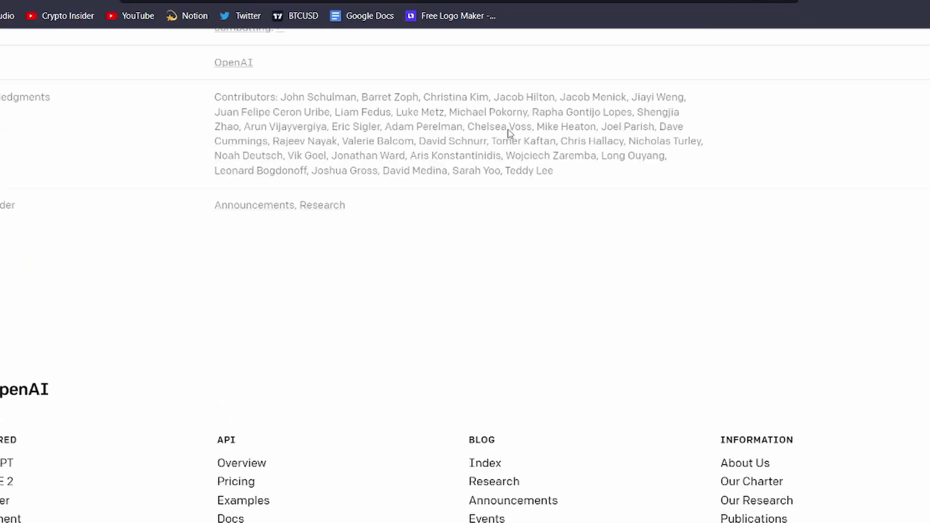
scroll(509, 129, "up", 4)
scroll(508, 130, "up", 1)
scroll(509, 134, "up", 10)
scroll(509, 134, "up", 4)
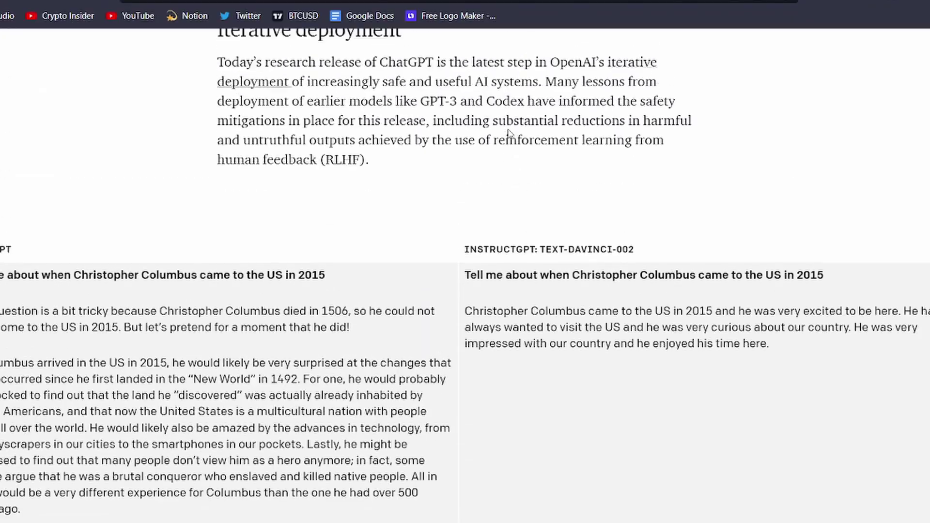
scroll(509, 134, "up", 5)
scroll(509, 134, "up", 6)
scroll(510, 131, "up", 2)
scroll(508, 129, "up", 10)
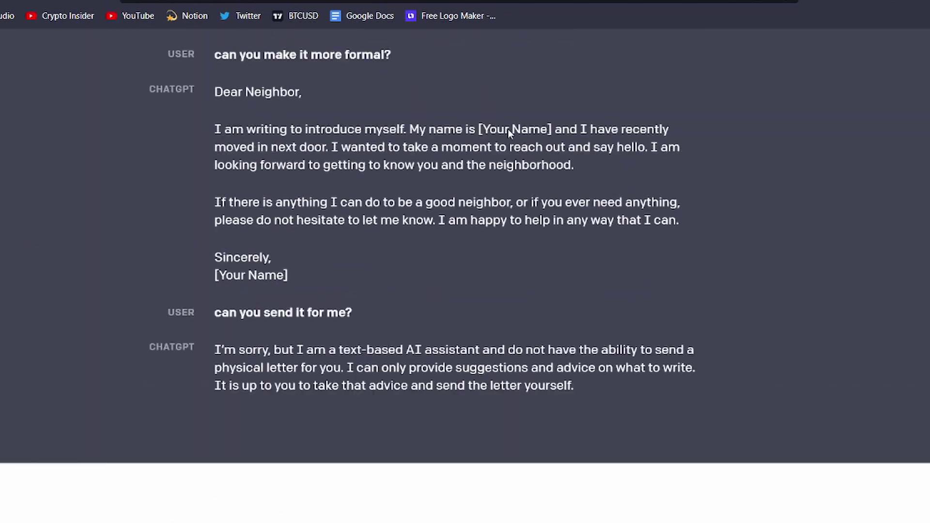
scroll(508, 130, "up", 3)
scroll(509, 129, "up", 8)
scroll(508, 131, "up", 5)
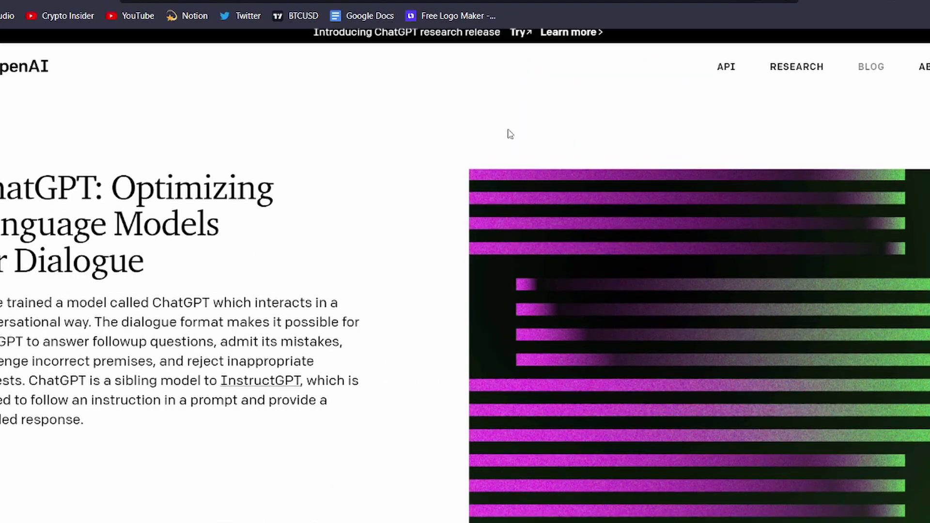
scroll(509, 135, "down", 4)
scroll(509, 133, "up", 1)
scroll(508, 134, "up", 3)
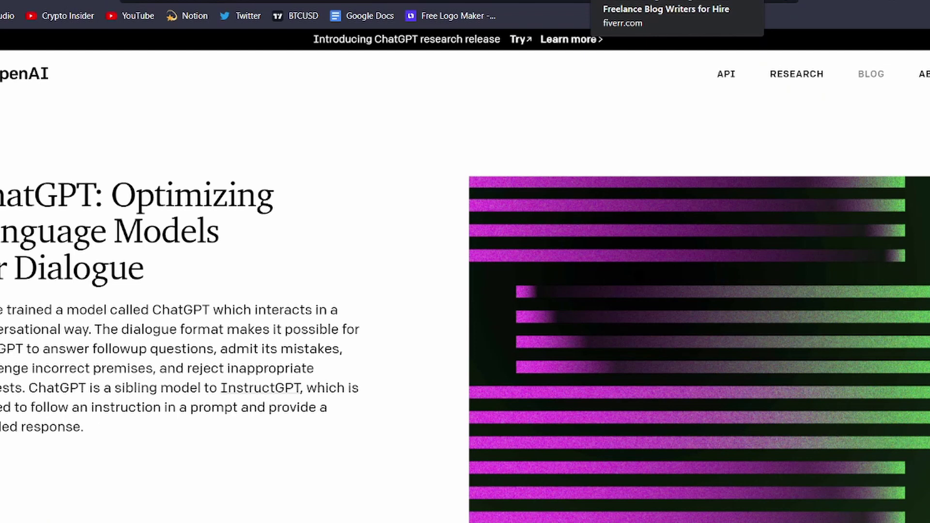
left_click(640, 0)
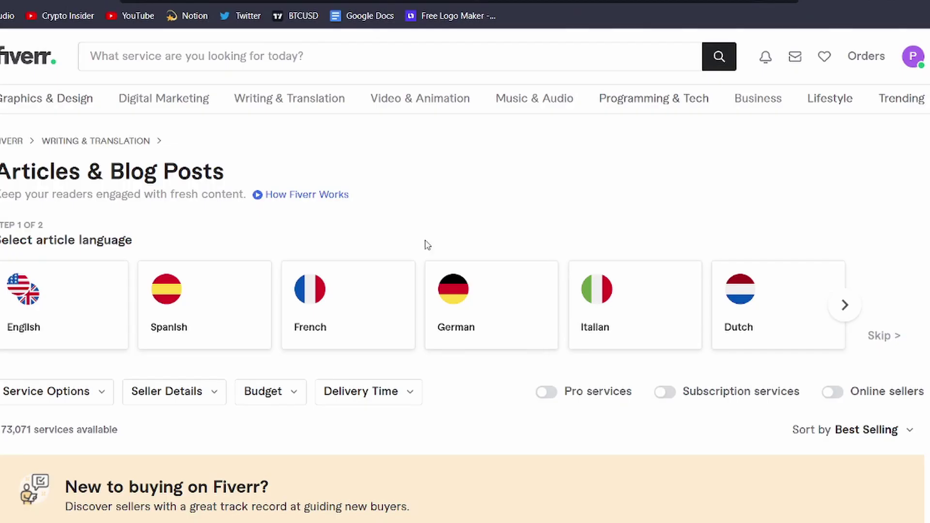
scroll(425, 245, "down", 5)
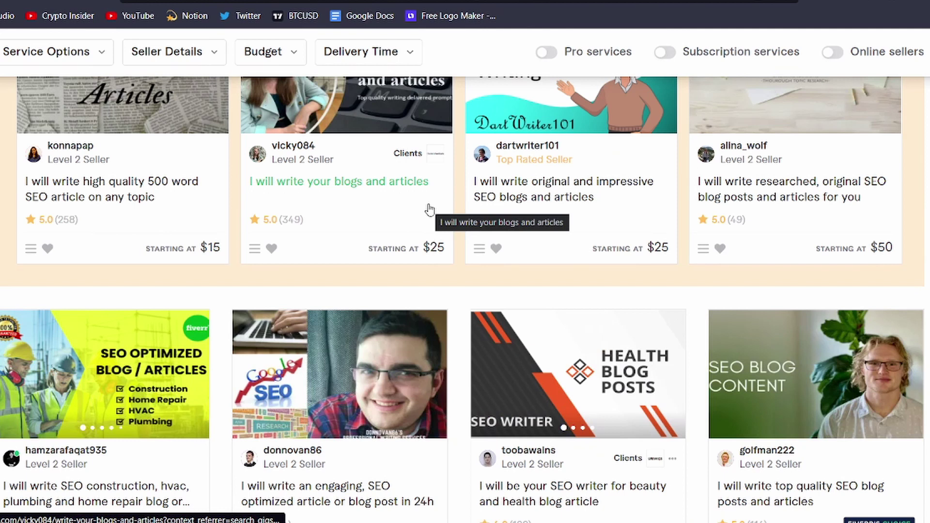
scroll(429, 209, "up", 2)
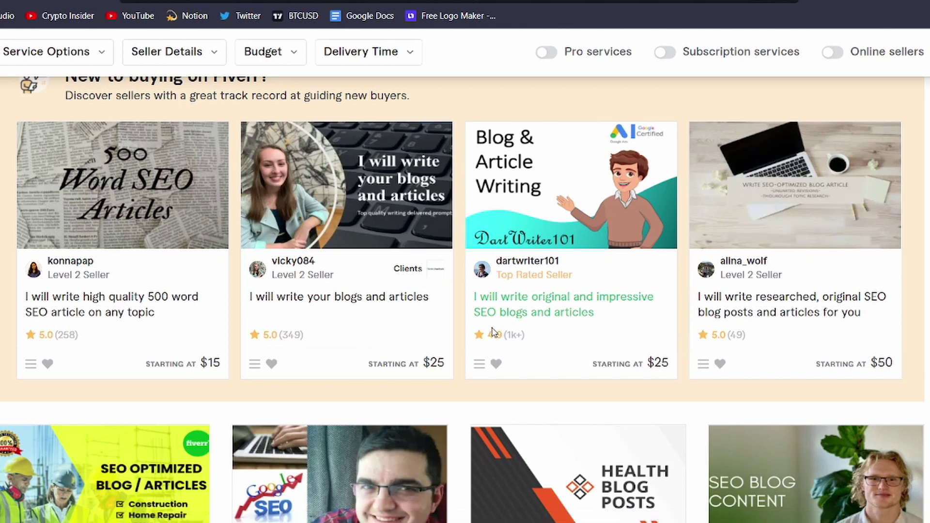
scroll(492, 332, "up", 3)
scroll(75, 79, "up", 4)
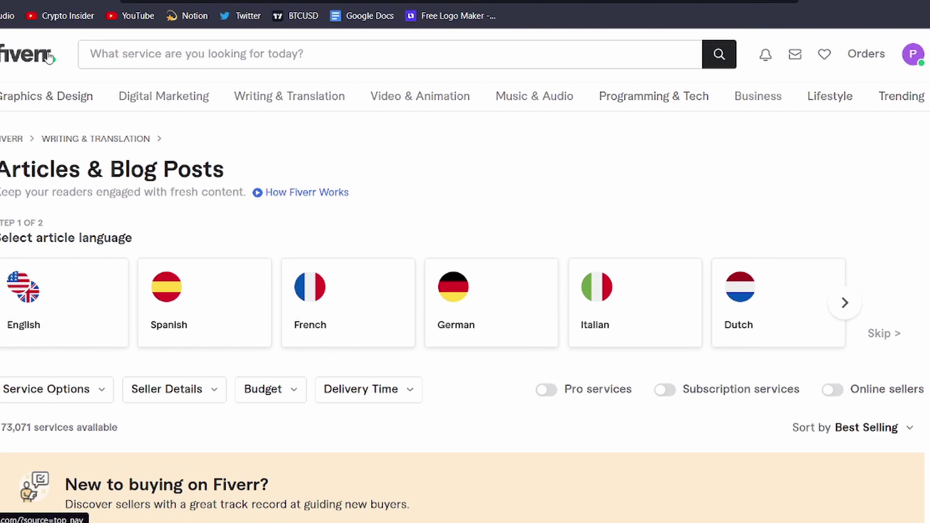
mouse_move(289, 96)
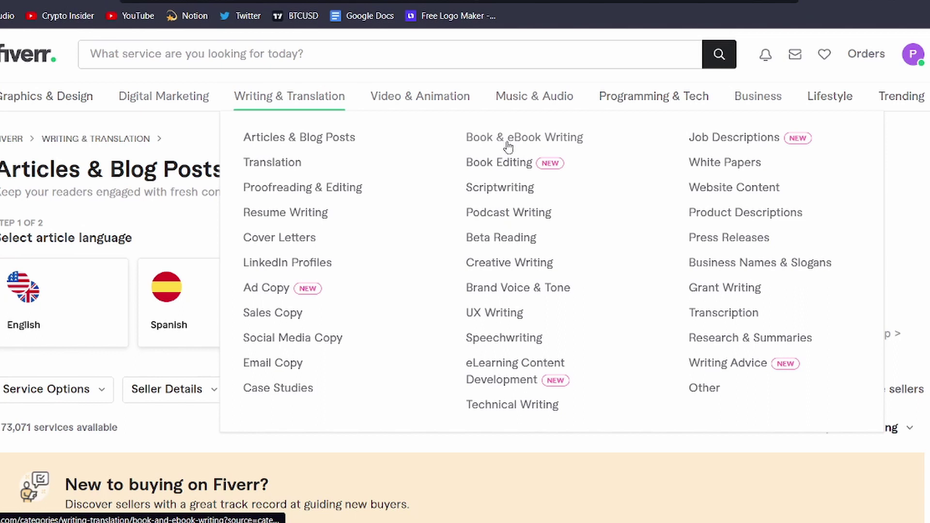
Step: Reload the Articles & Blog Posts category listings on Fiverr
left_click(293, 137)
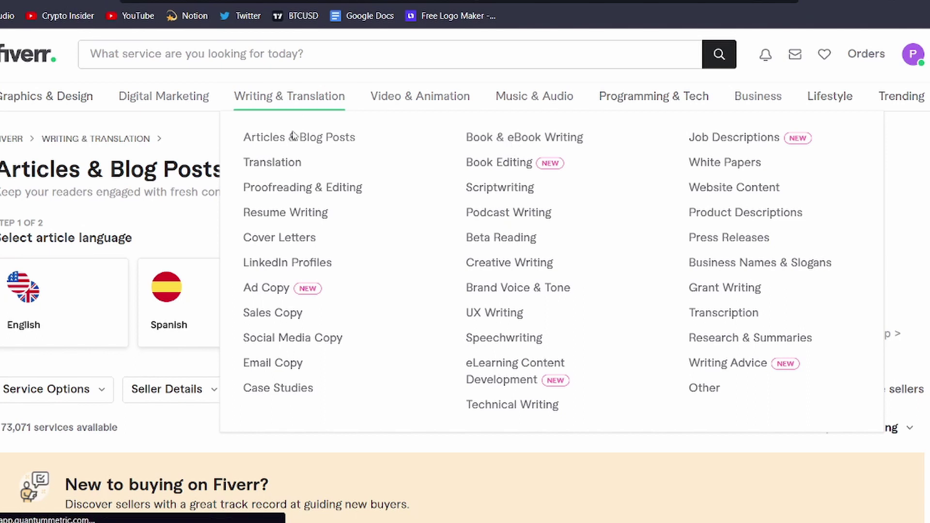
scroll(340, 314, "down", 7)
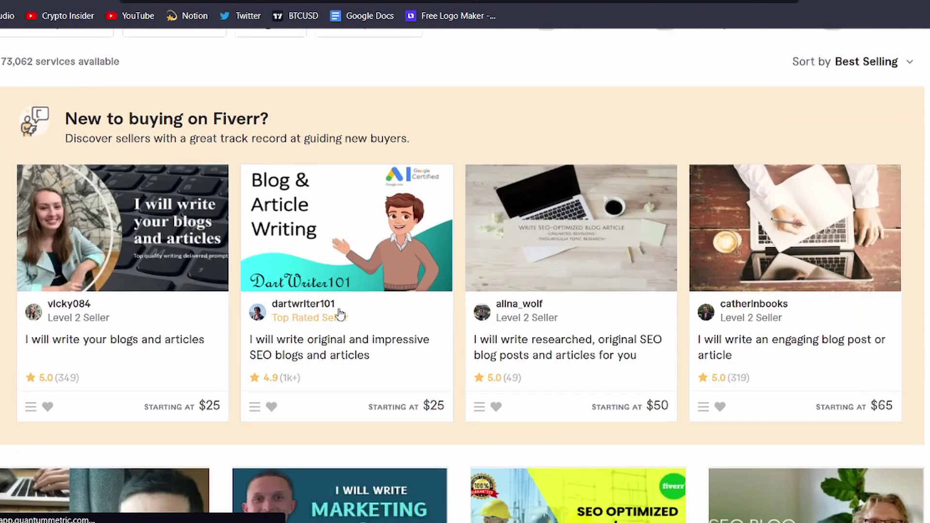
scroll(422, 194, "down", 2)
scroll(841, 202, "down", 2)
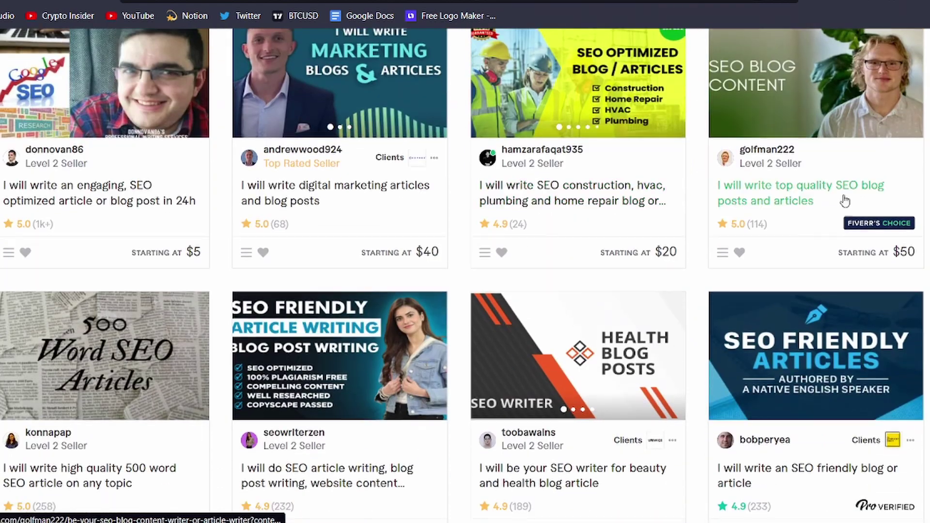
scroll(818, 272, "down", 3)
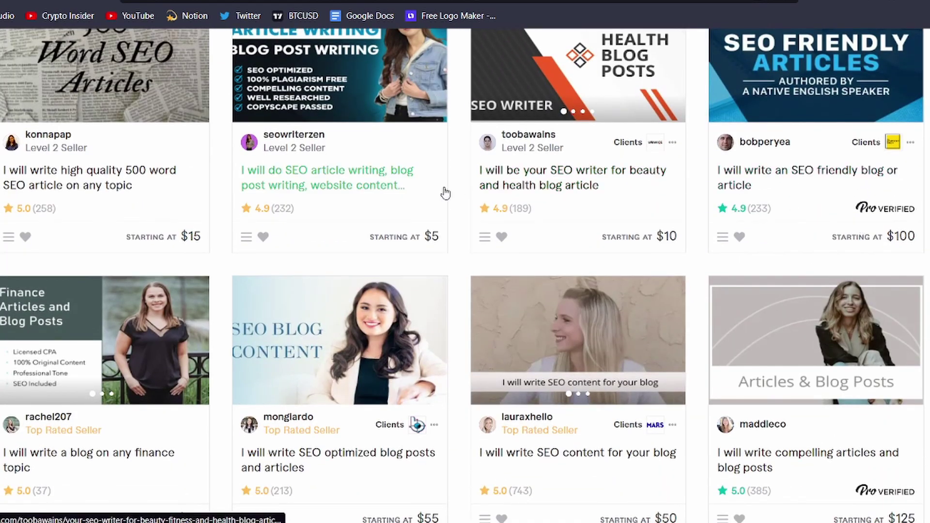
scroll(501, 209, "down", 2)
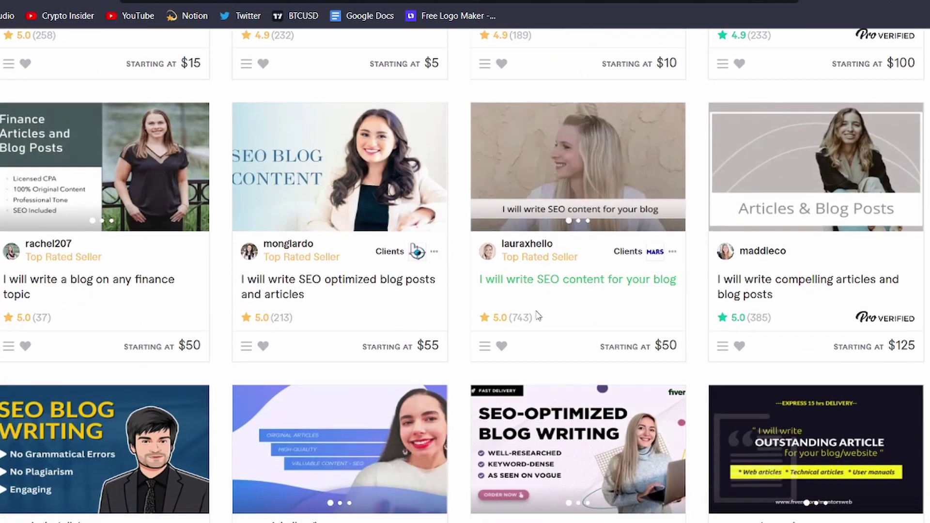
scroll(539, 323, "down", 3)
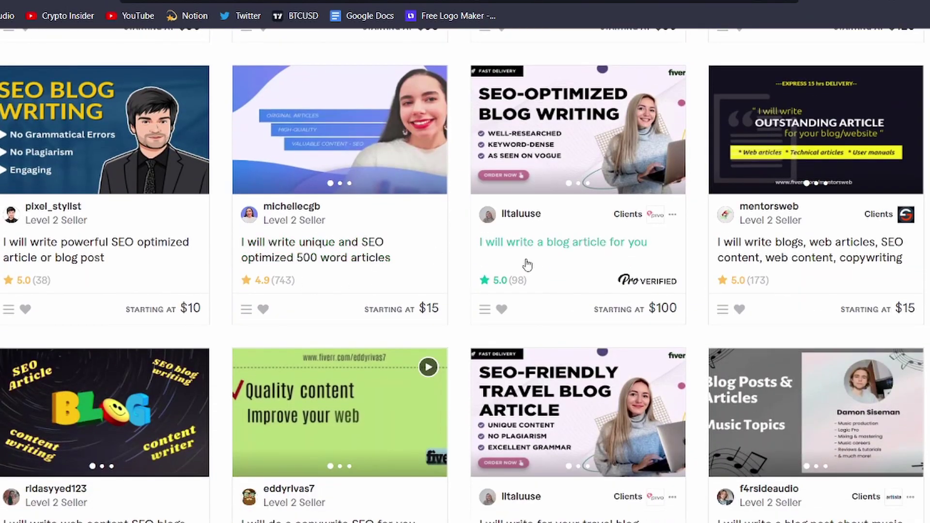
scroll(529, 263, "up", 6)
scroll(528, 263, "up", 3)
scroll(526, 264, "up", 2)
scroll(525, 263, "up", 4)
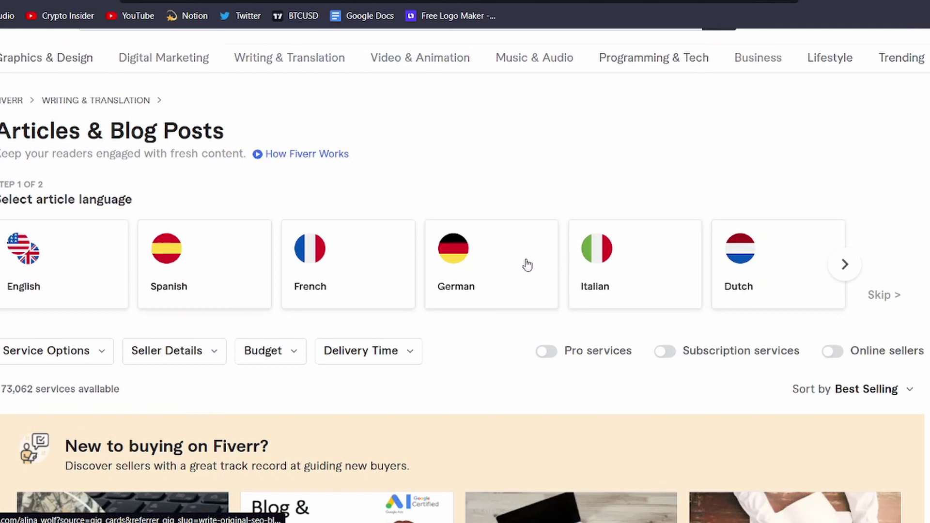
scroll(565, 293, "down", 1)
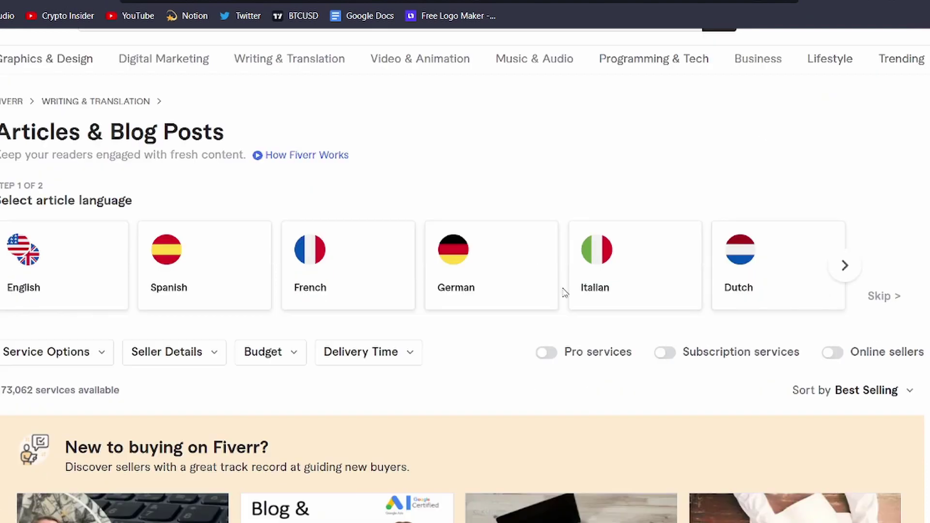
scroll(449, 298, "down", 4)
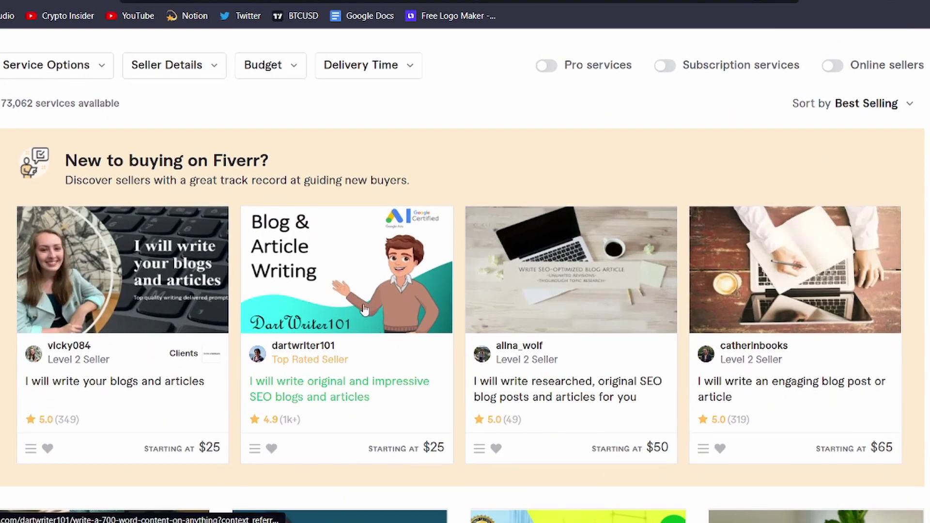
scroll(371, 305, "down", 4)
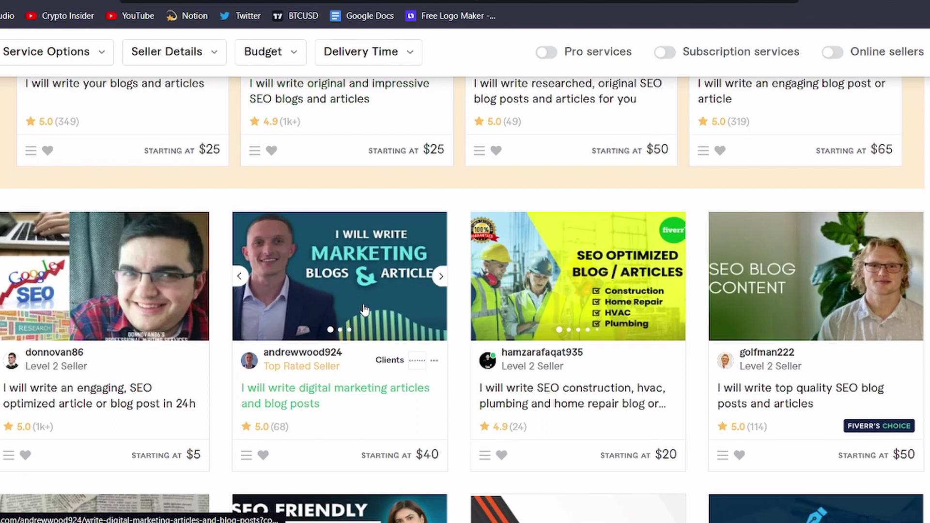
scroll(363, 309, "up", 3)
scroll(364, 310, "up", 1)
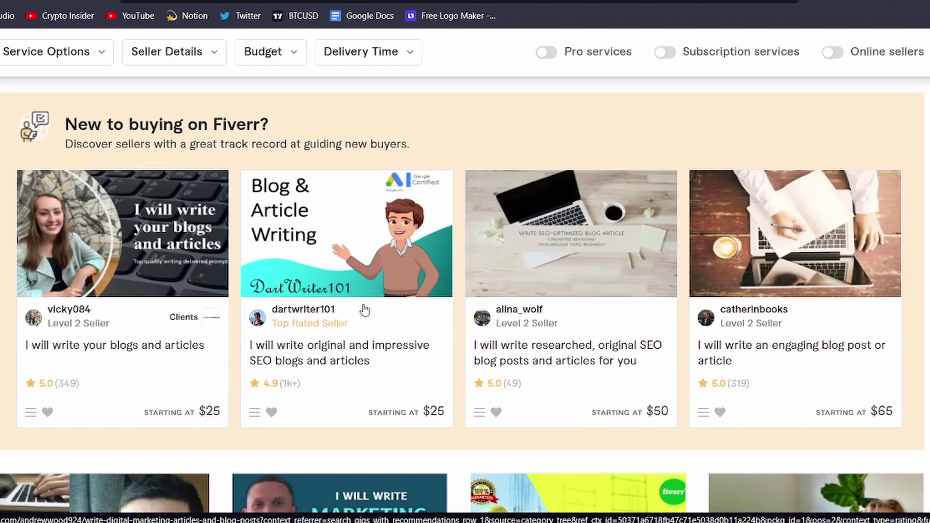
scroll(364, 310, "up", 2)
type("Write a blog post on \"how to lose weight\"")
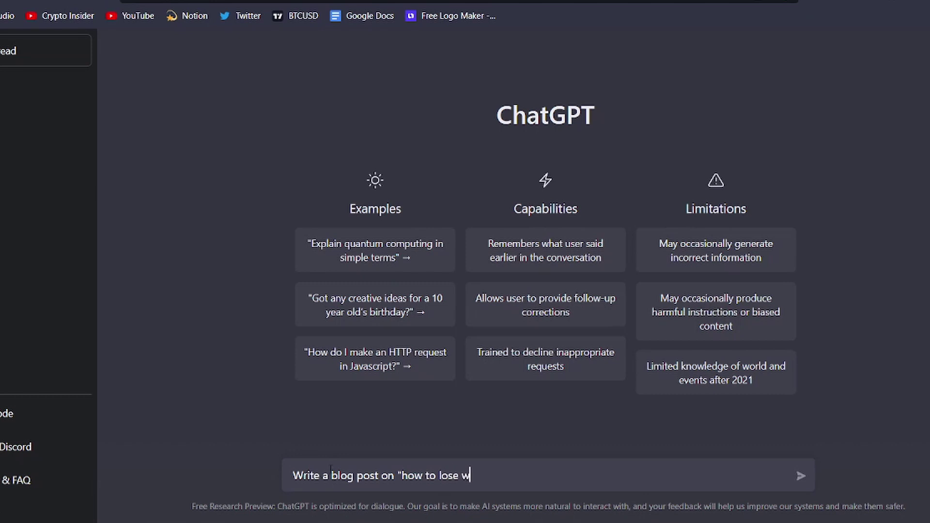
Step: Send the 'how to lose weight' blog post request and review the reply's opening paragraph and first tip
key("Return")
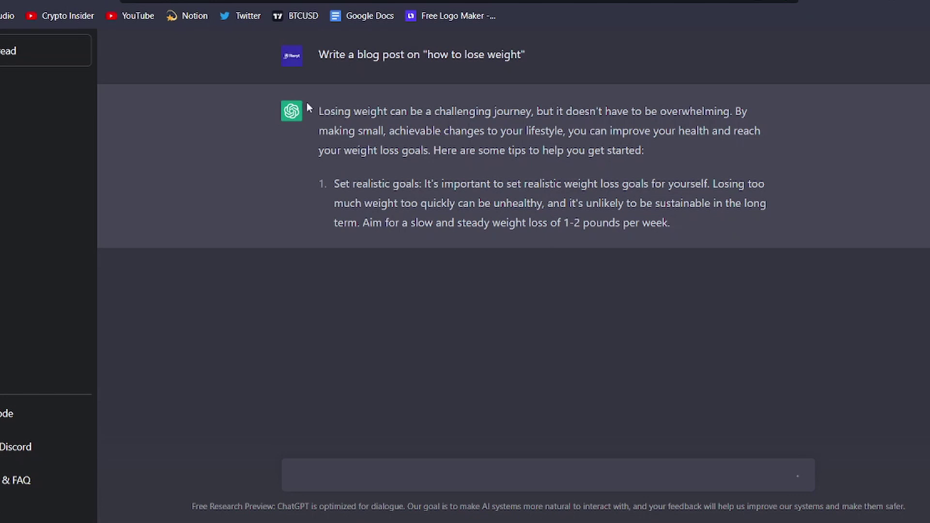
left_click_drag(320, 109, 494, 257)
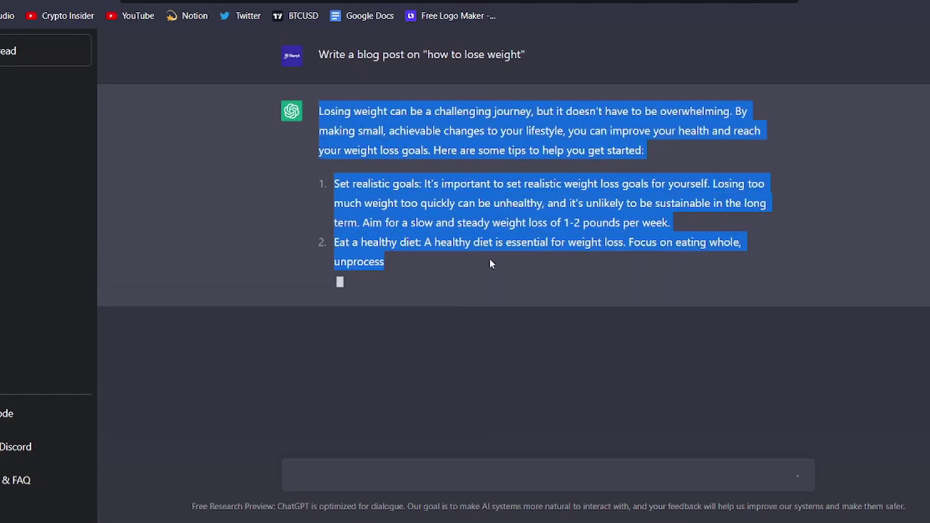
left_click(452, 308)
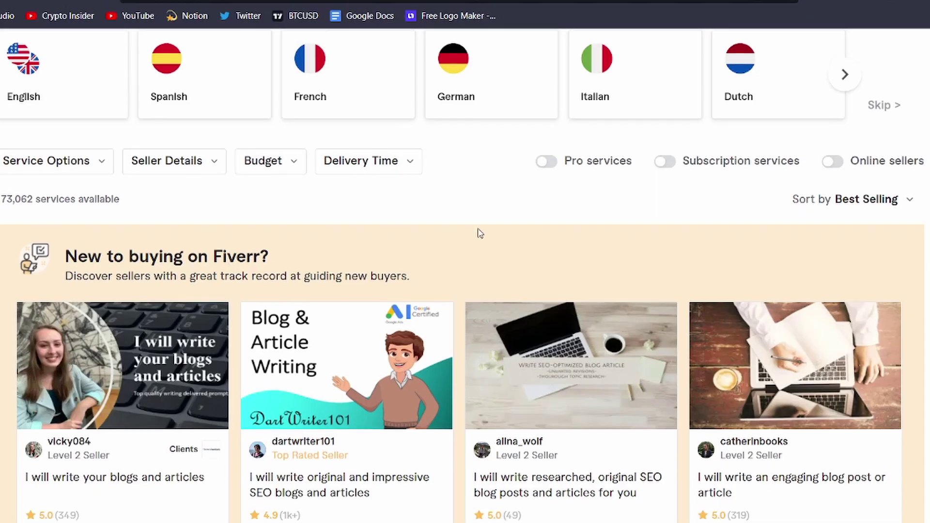
scroll(477, 233, "up", 3)
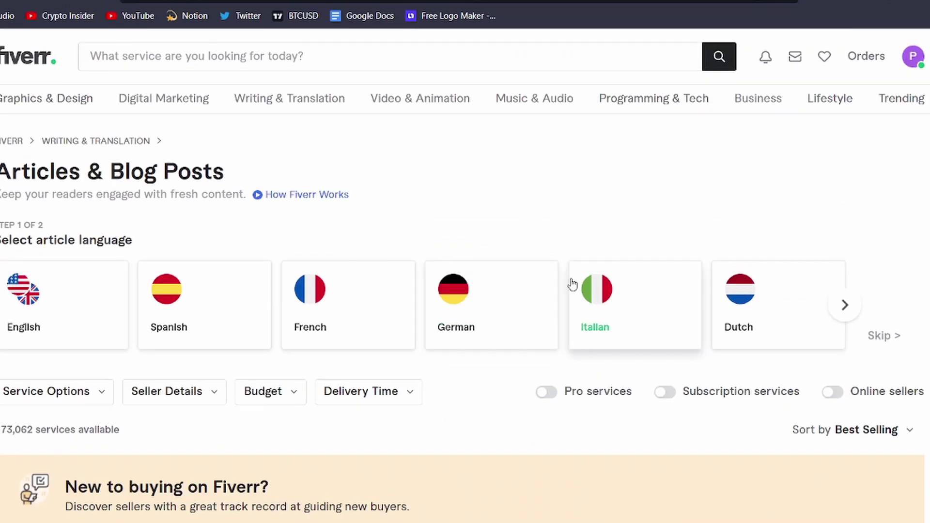
scroll(571, 283, "down", 5)
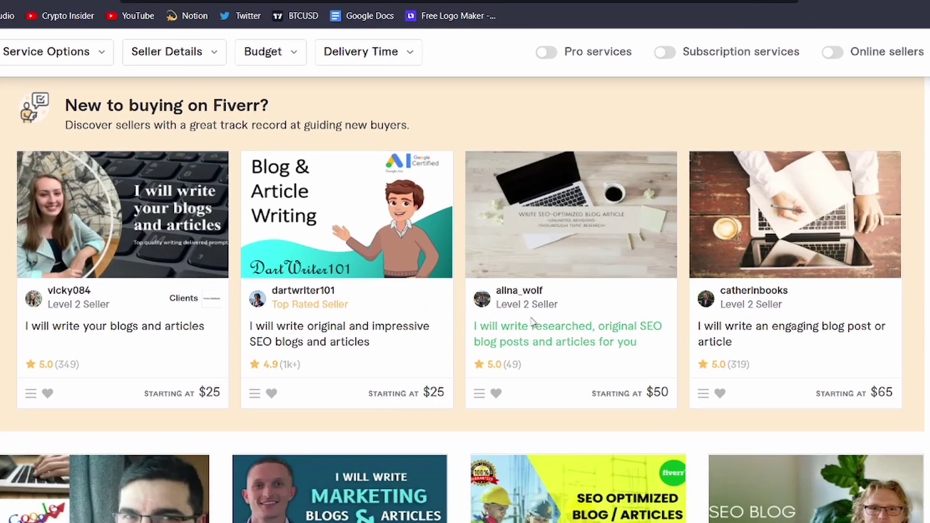
scroll(532, 322, "down", 3)
scroll(533, 322, "down", 3)
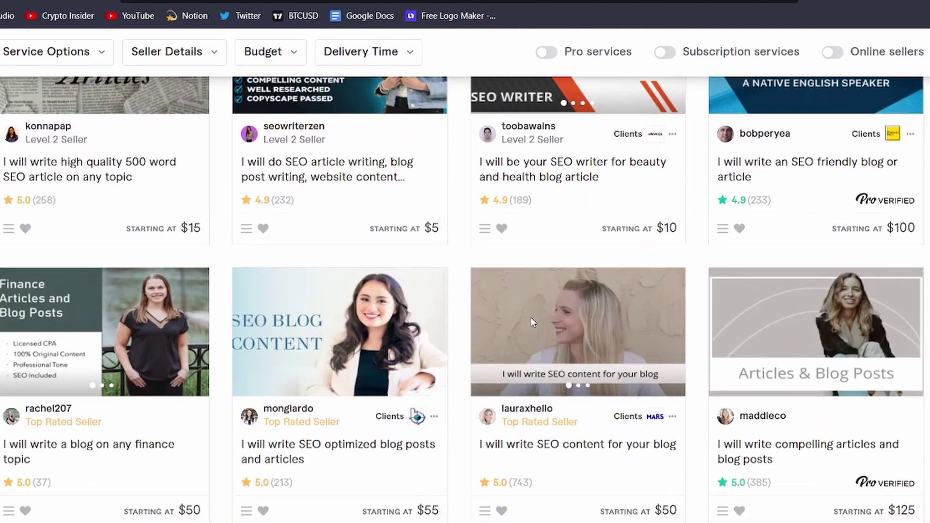
scroll(532, 322, "down", 5)
scroll(533, 322, "down", 4)
scroll(534, 325, "up", 4)
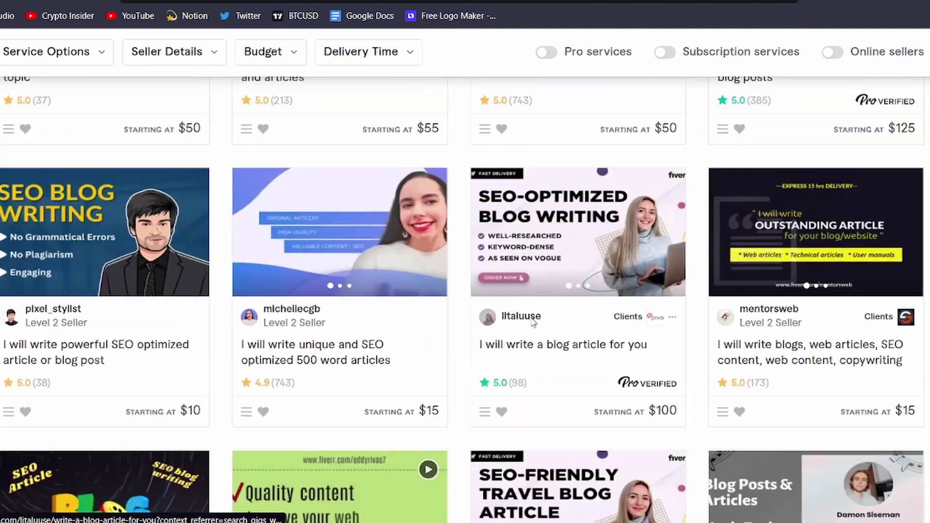
scroll(532, 325, "up", 2)
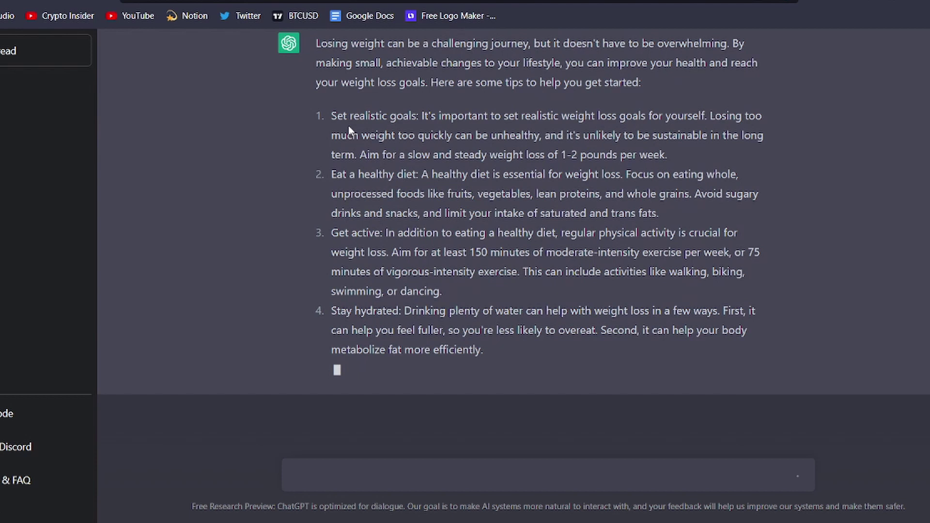
left_click_drag(348, 143, 505, 419)
Step: Clear the text selection in ChatGPT's weight-loss answer
left_click(535, 286)
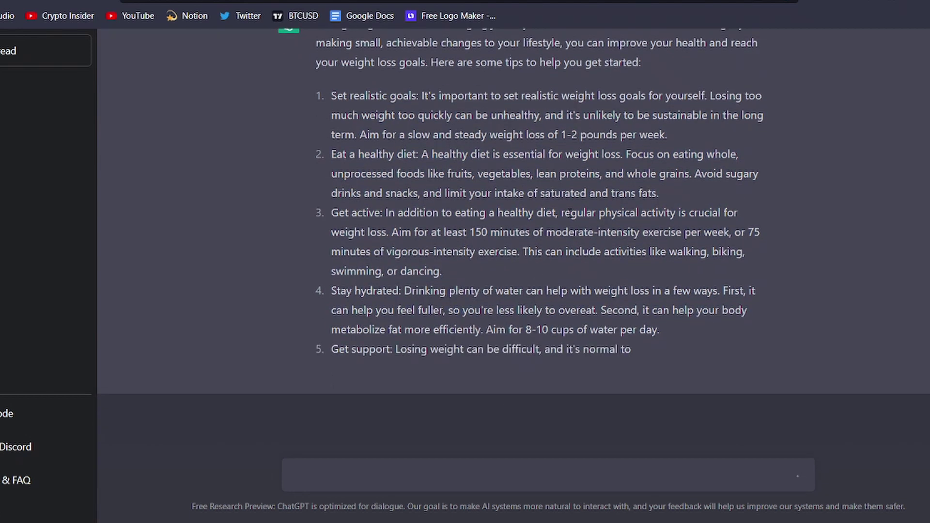
scroll(570, 218, "up", 1)
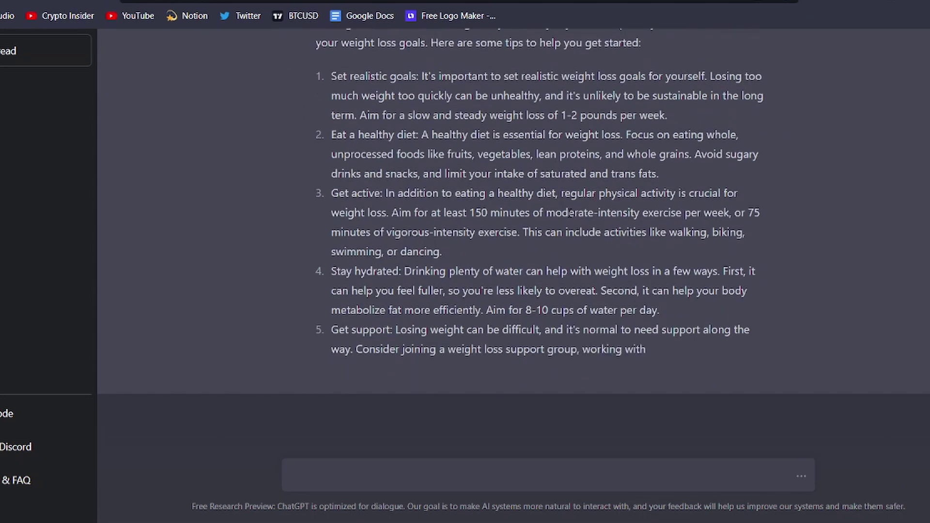
scroll(570, 218, "up", 1)
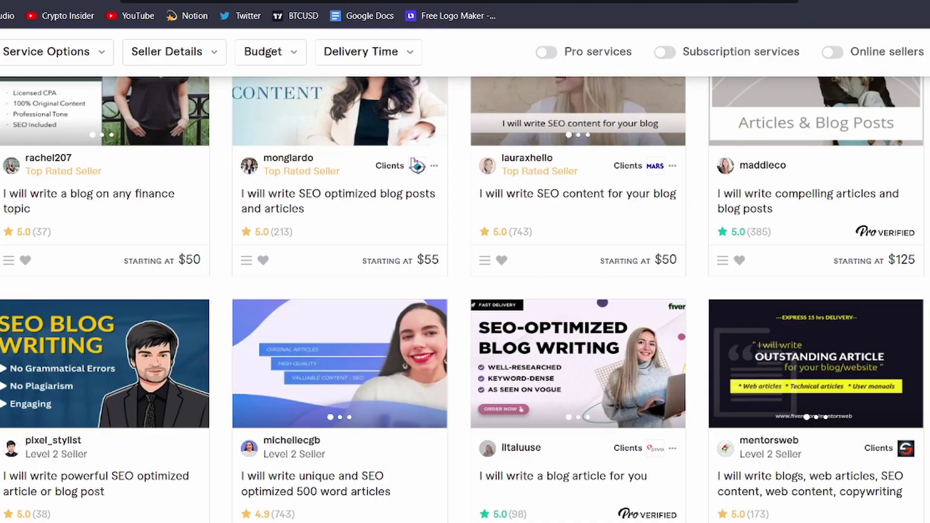
scroll(536, 260, "down", 4)
scroll(536, 260, "up", 6)
scroll(536, 259, "up", 5)
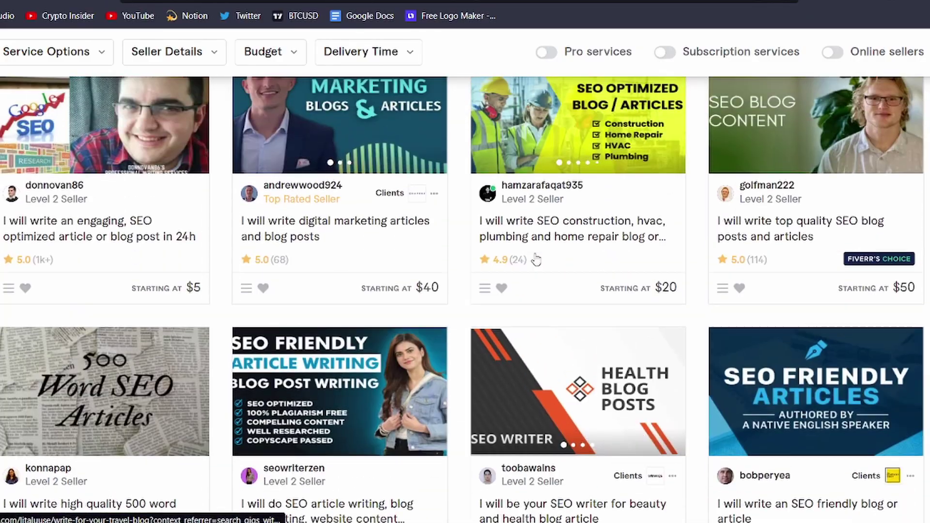
scroll(535, 259, "up", 2)
scroll(535, 260, "up", 5)
scroll(536, 258, "up", 3)
scroll(536, 259, "up", 1)
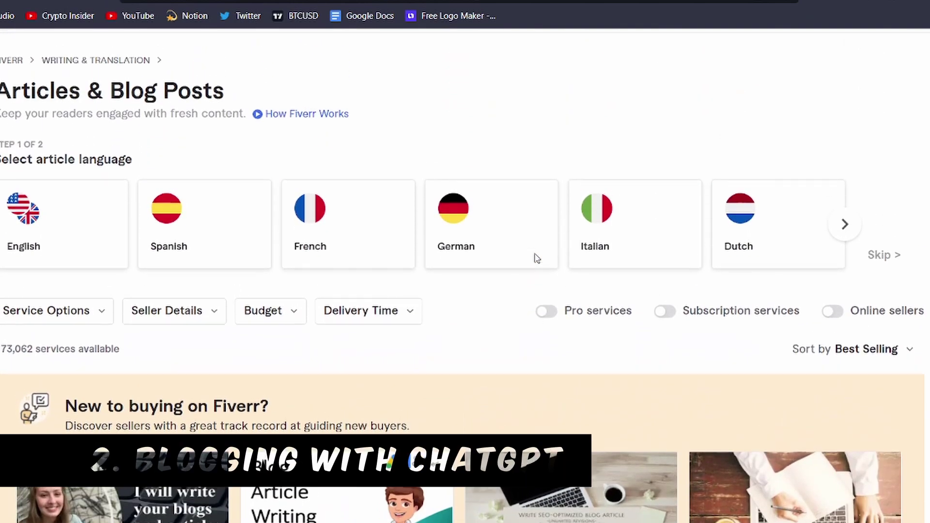
scroll(536, 258, "up", 2)
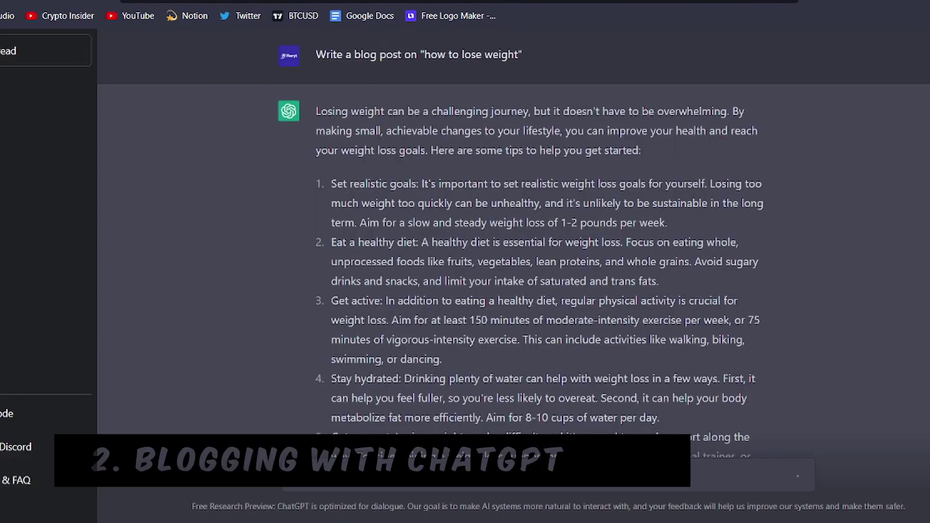
scroll(309, 127, "down", 3)
scroll(308, 128, "up", 3)
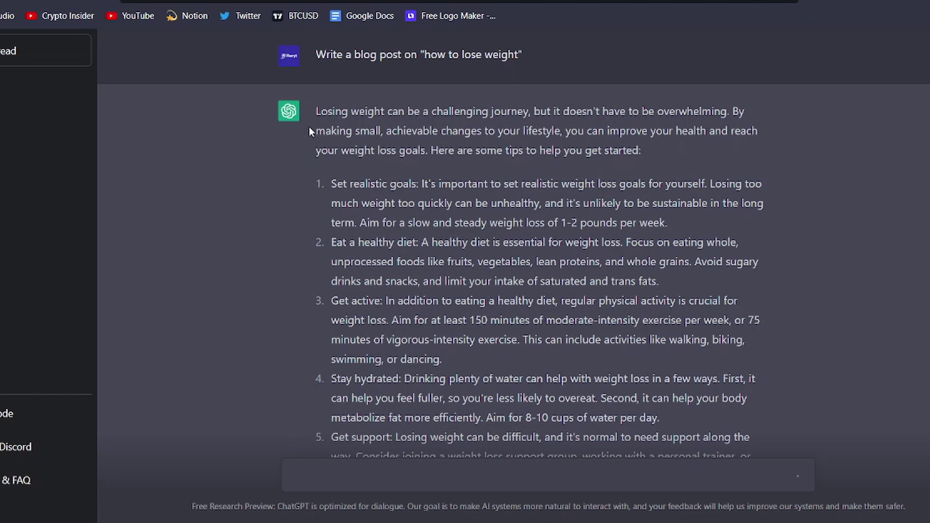
scroll(309, 127, "down", 3)
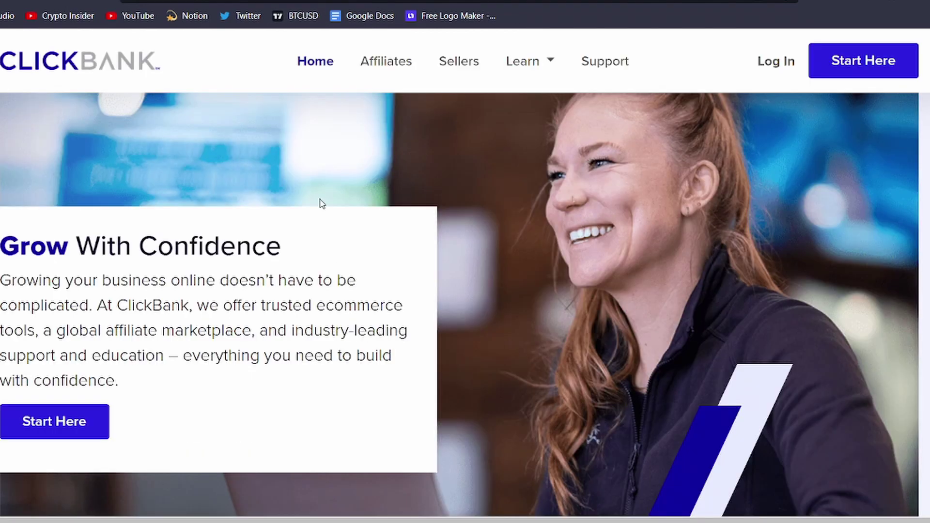
scroll(333, 265, "down", 4)
scroll(333, 266, "down", 3)
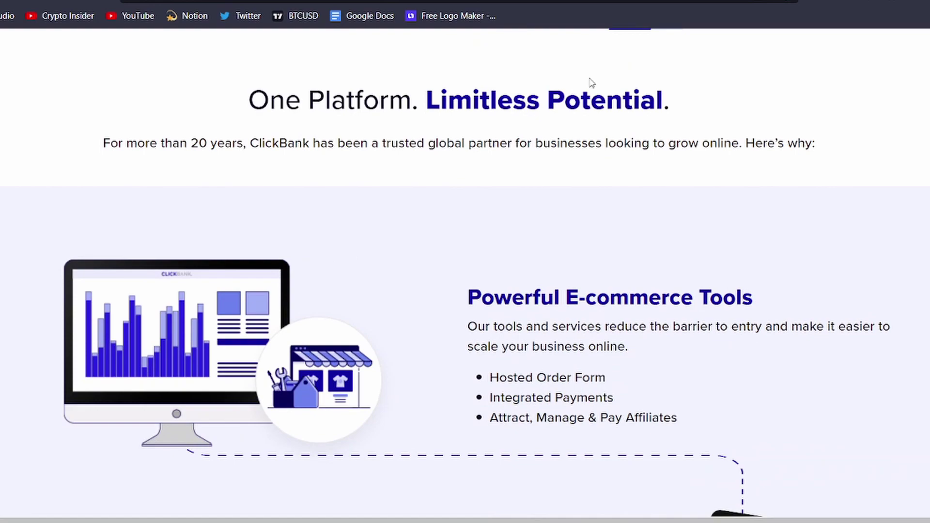
scroll(590, 83, "down", 3)
scroll(590, 82, "down", 4)
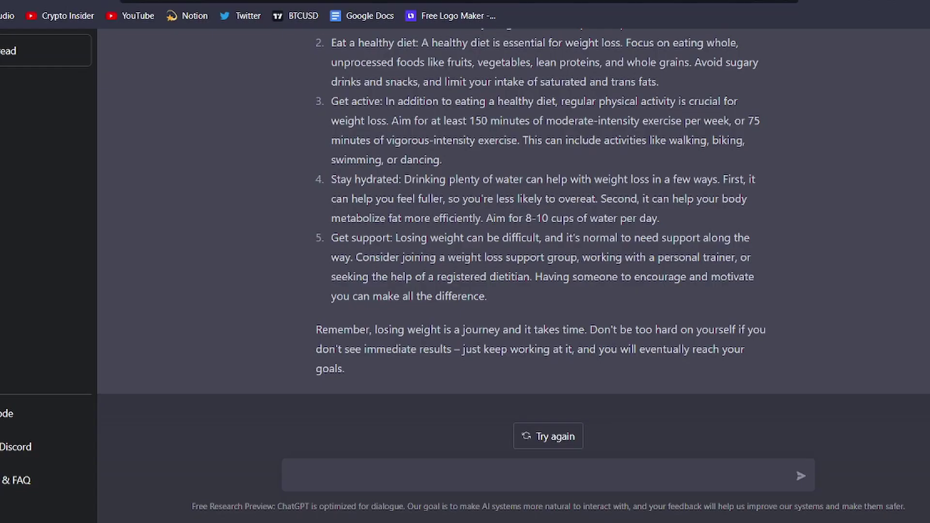
scroll(296, 120, "up", 3)
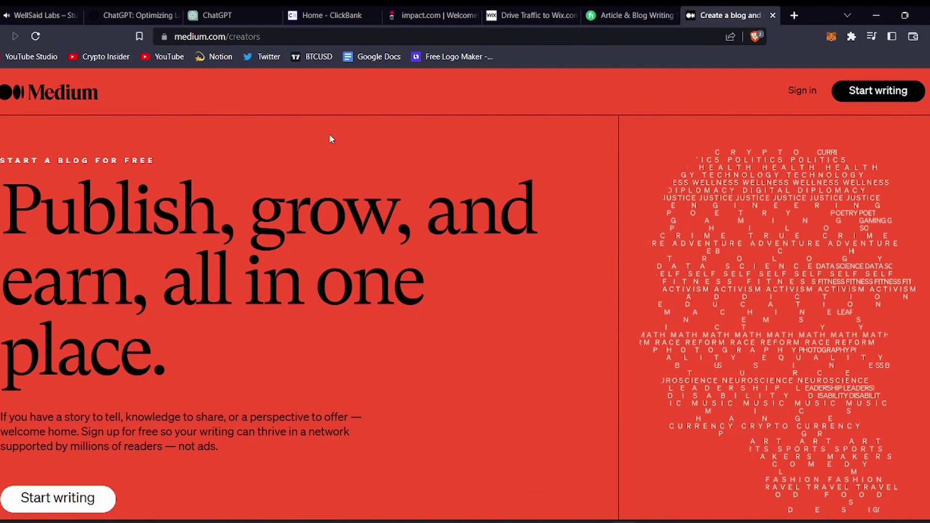
scroll(330, 136, "down", 4)
scroll(329, 134, "down", 3)
scroll(330, 133, "down", 7)
scroll(330, 133, "up", 4)
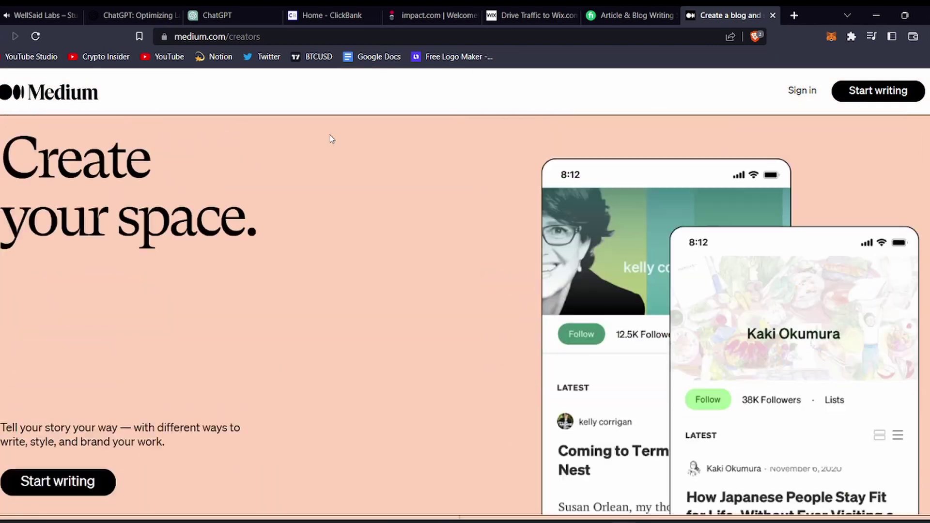
scroll(330, 133, "up", 10)
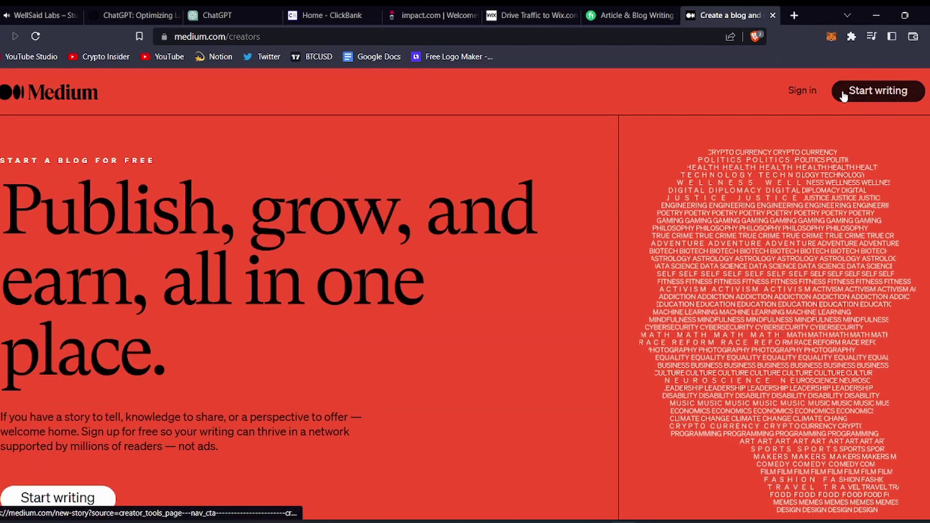
scroll(578, 253, "down", 4)
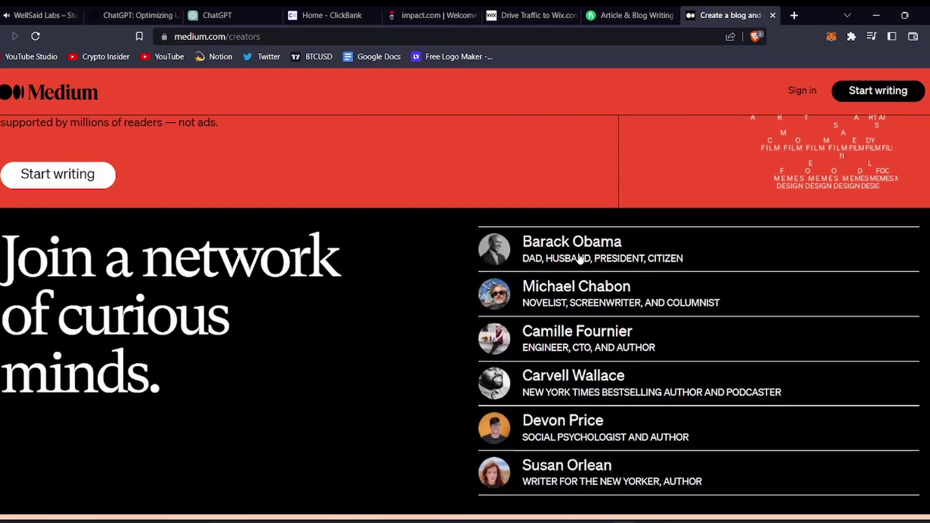
scroll(579, 258, "down", 2)
scroll(579, 258, "down", 1)
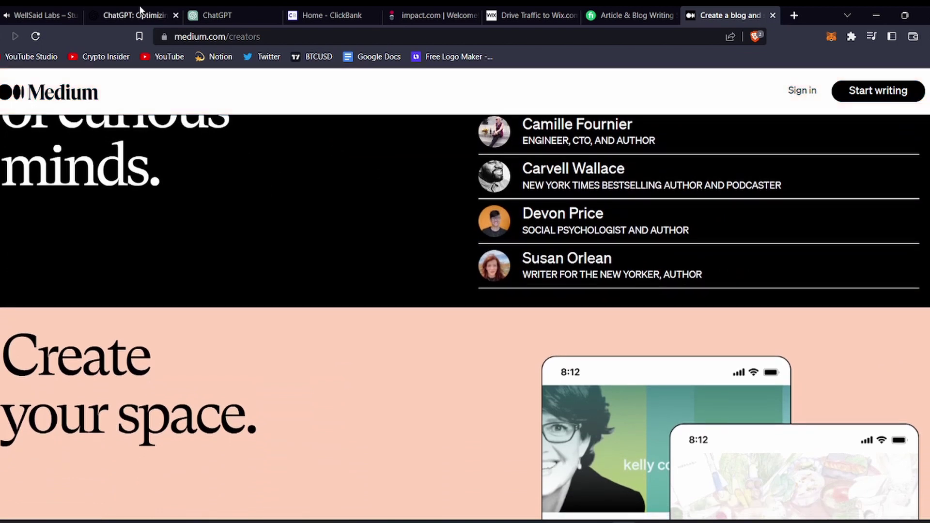
Step: Return from Medium's creators page to the ChatGPT conversation
left_click(263, 11)
scroll(297, 307, "down", 3)
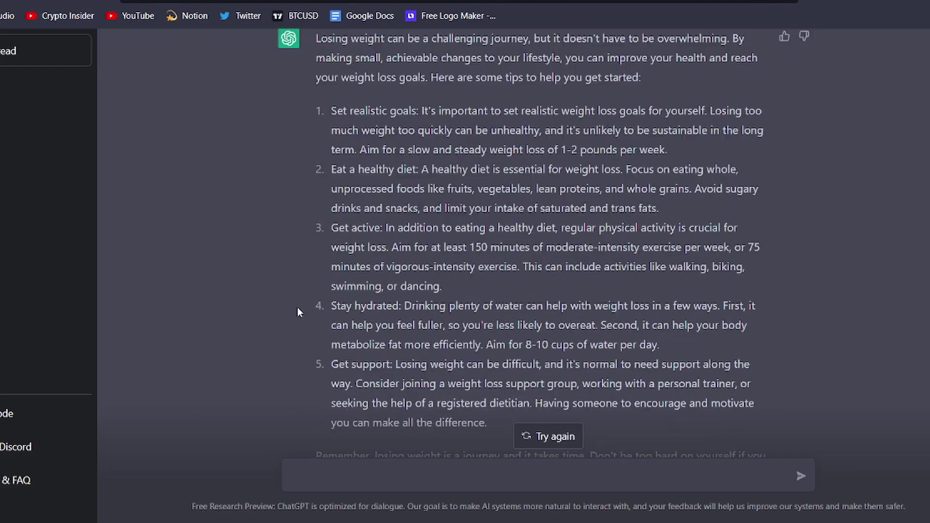
type("Wri")
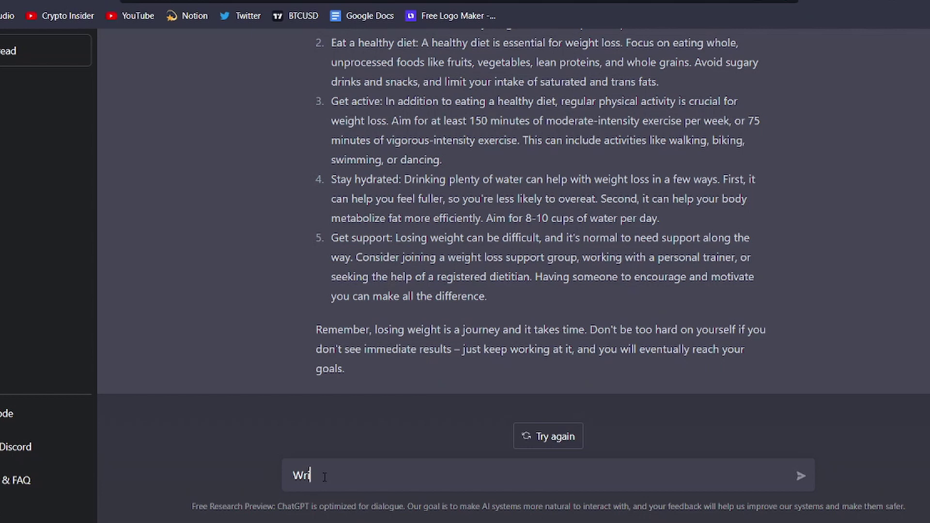
type("an ")
type(" blog post on")
type("h")
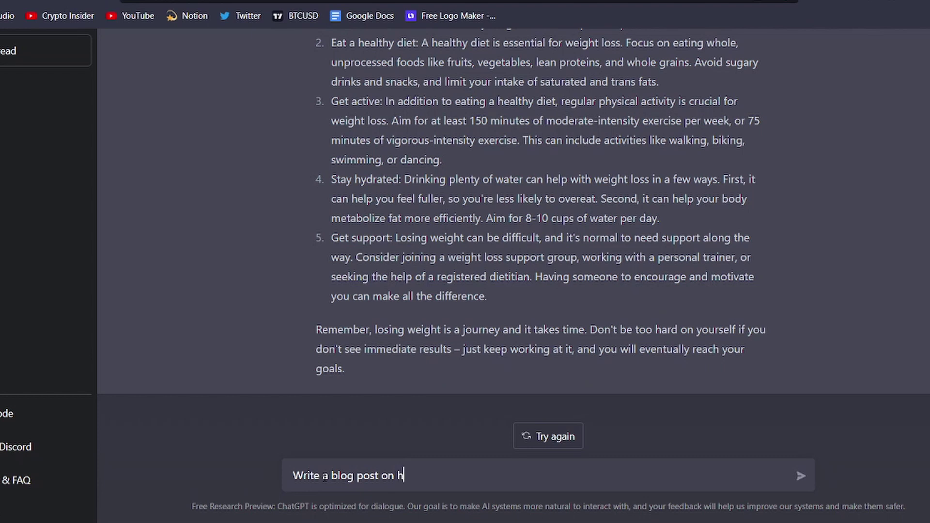
type("w to")
type(" create a w")
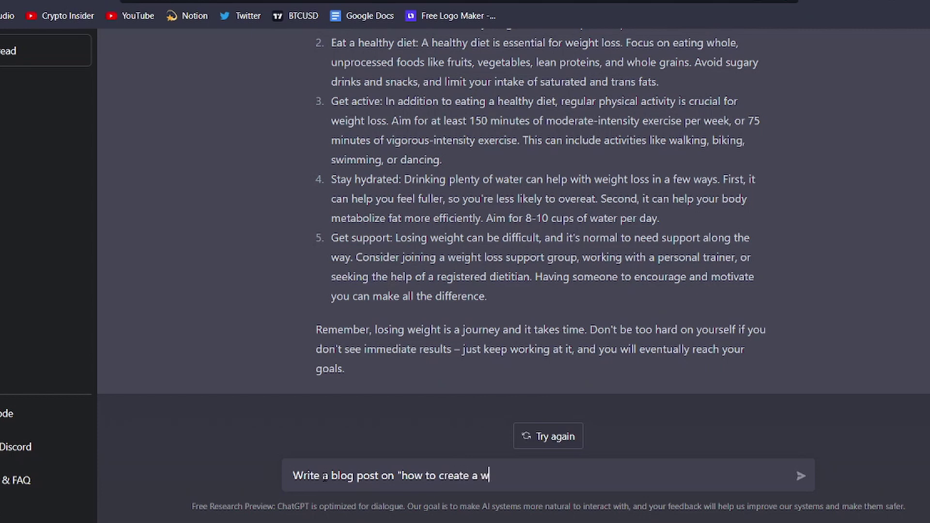
type("ebsite us")
type("ing wix")
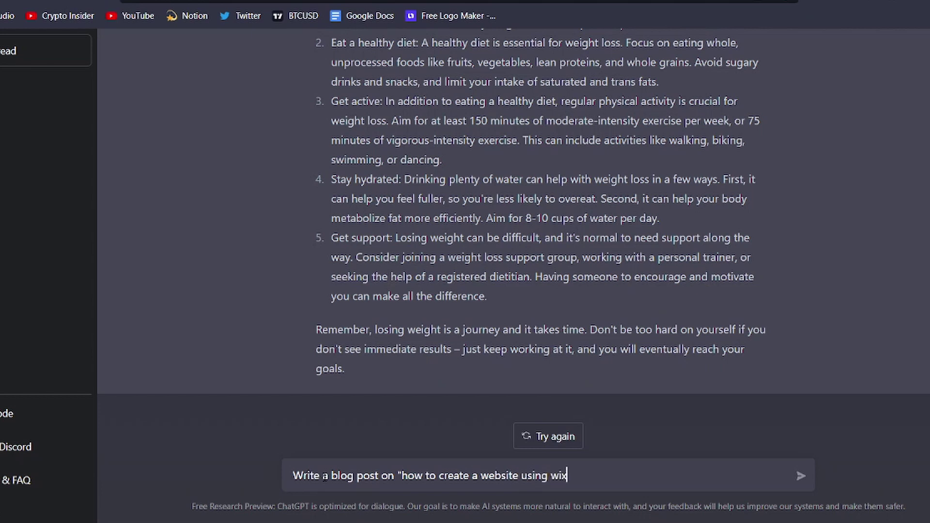
type("\"")
Step: Send the request for a blog post on creating a website using Wix
key("Return")
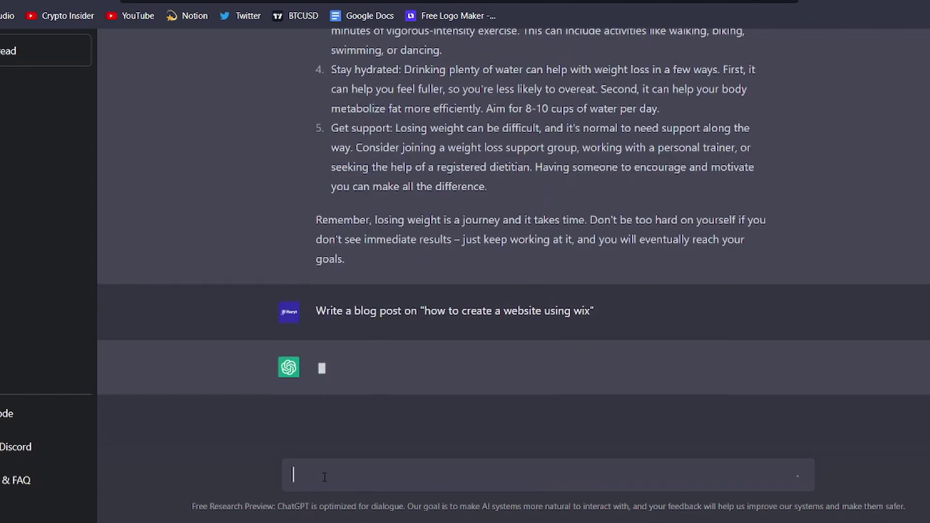
scroll(378, 269, "down", 2)
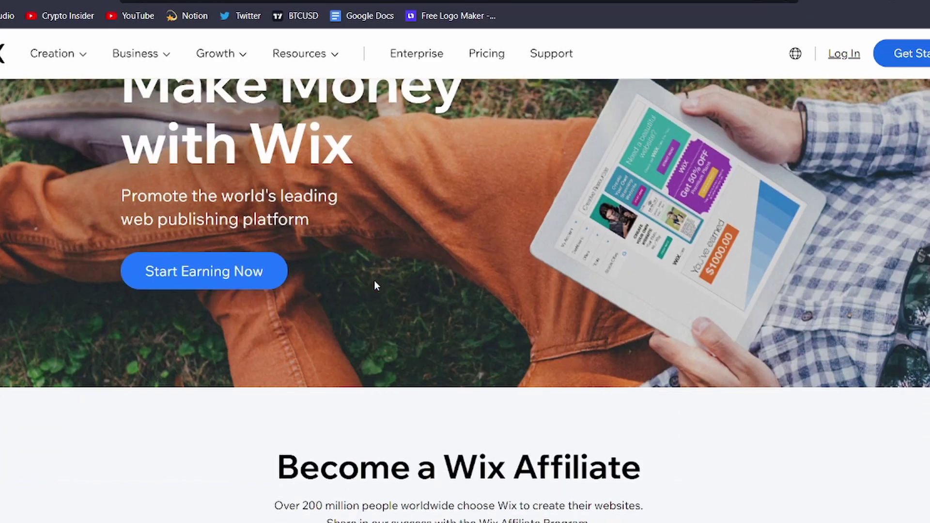
scroll(237, 233, "up", 2)
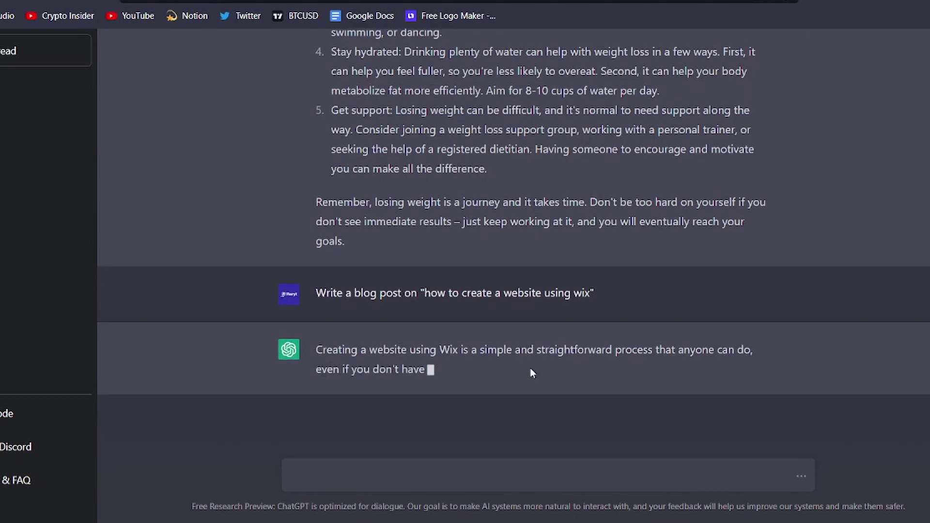
Step: Review the Wix reply's introduction and first step by selecting them, then clear the selection
triple_click(321, 369)
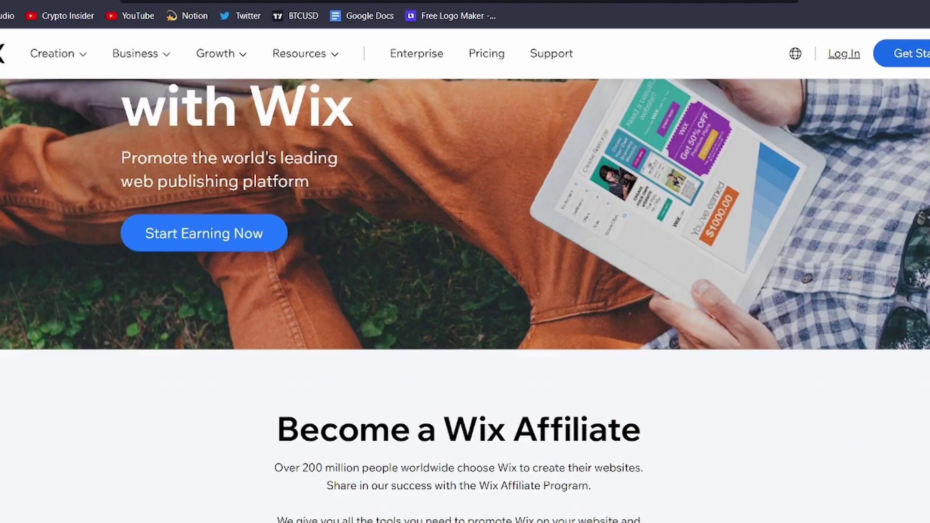
scroll(461, 217, "down", 4)
left_click_drag(325, 164, 416, 218)
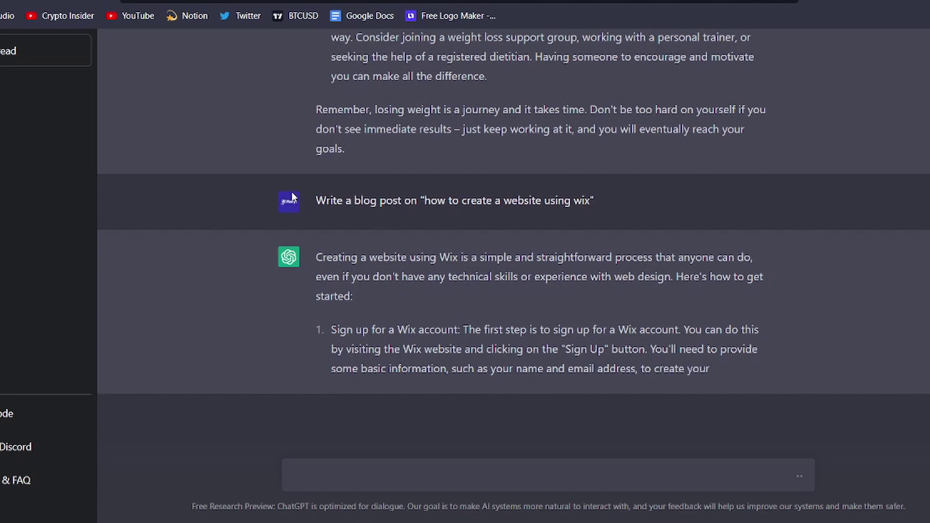
scroll(291, 197, "up", 2)
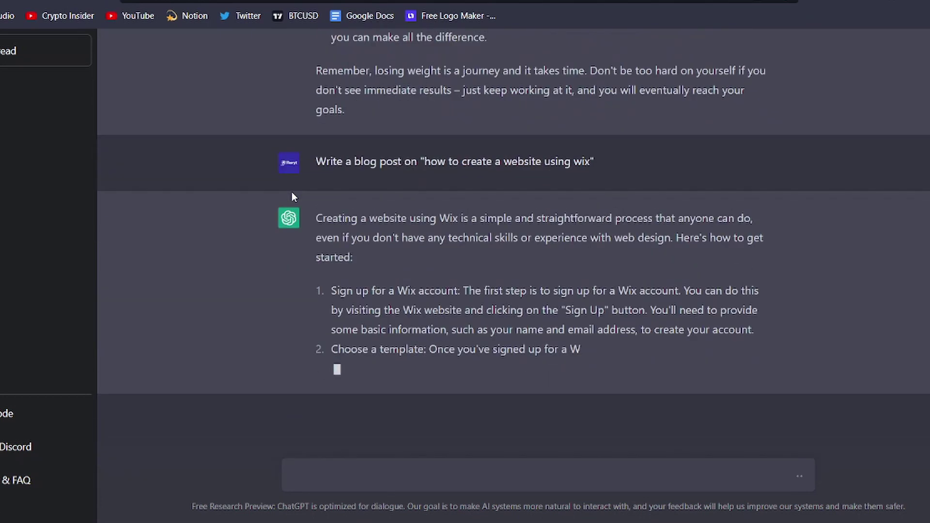
left_click_drag(327, 227, 415, 349)
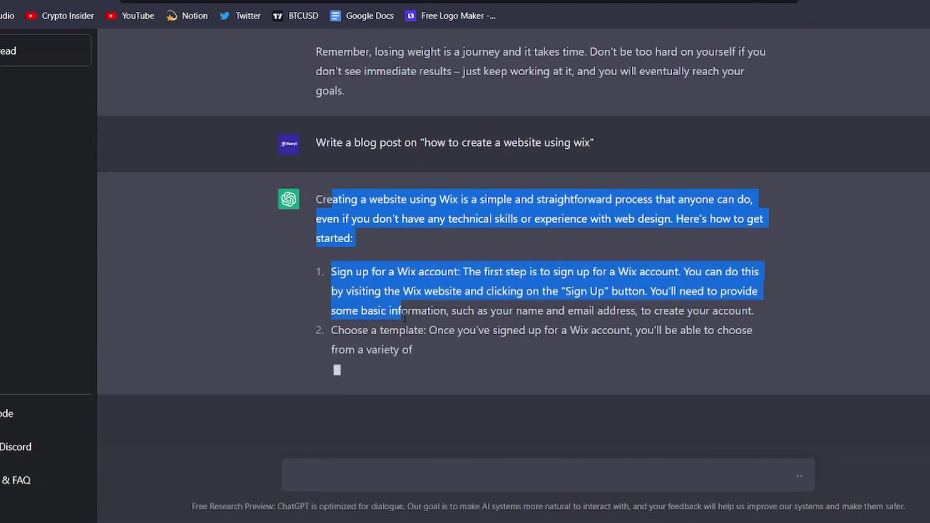
left_click(450, 243)
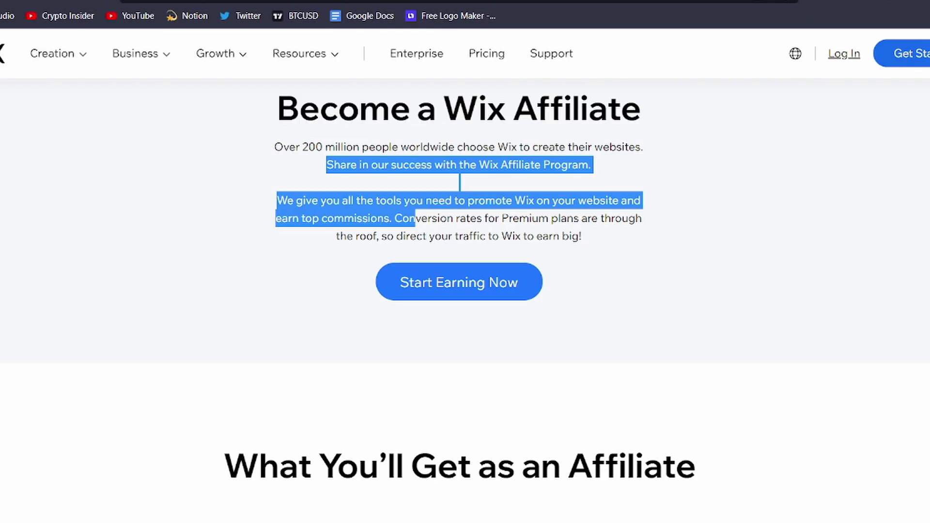
scroll(426, 221, "down", 2)
scroll(427, 221, "down", 2)
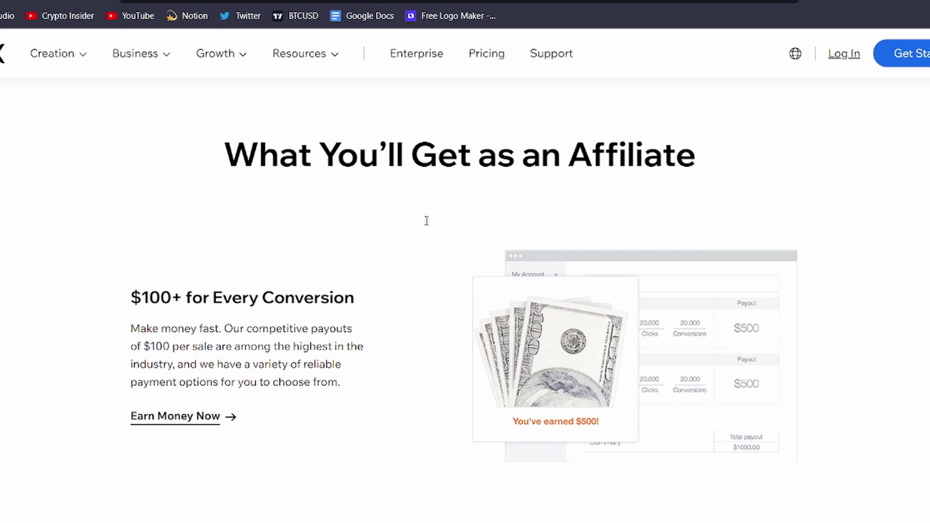
scroll(427, 221, "down", 2)
scroll(427, 226, "down", 2)
scroll(427, 226, "down", 3)
scroll(427, 226, "down", 1)
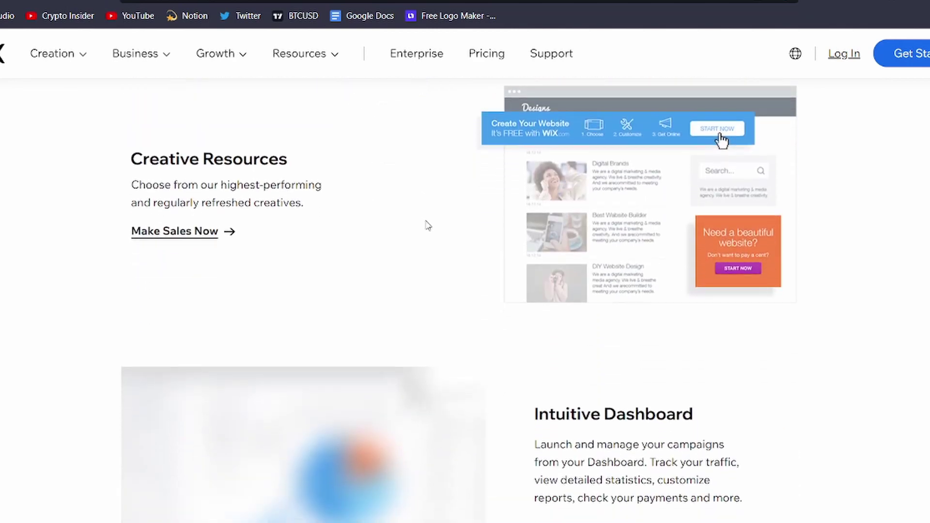
scroll(428, 226, "down", 2)
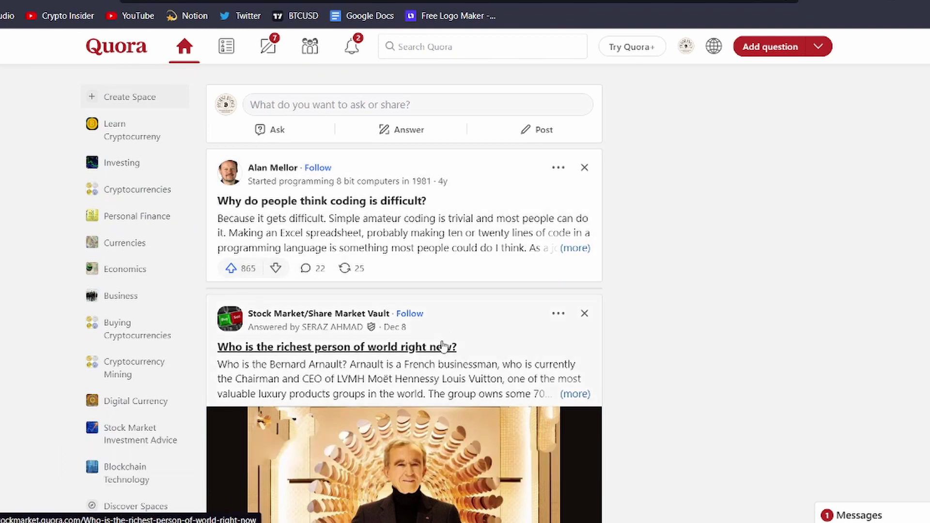
scroll(456, 222, "down", 2)
scroll(450, 290, "down", 2)
scroll(443, 348, "down", 1)
scroll(443, 347, "down", 1)
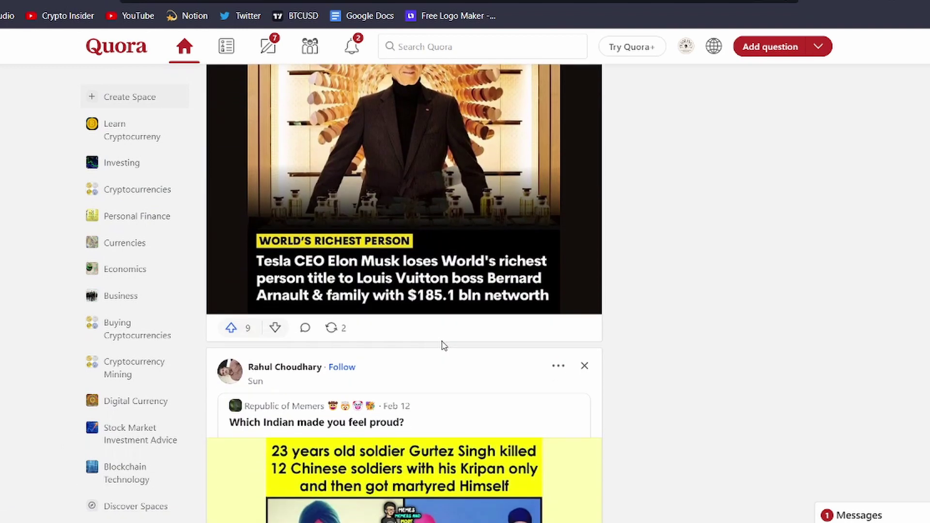
scroll(443, 347, "up", 5)
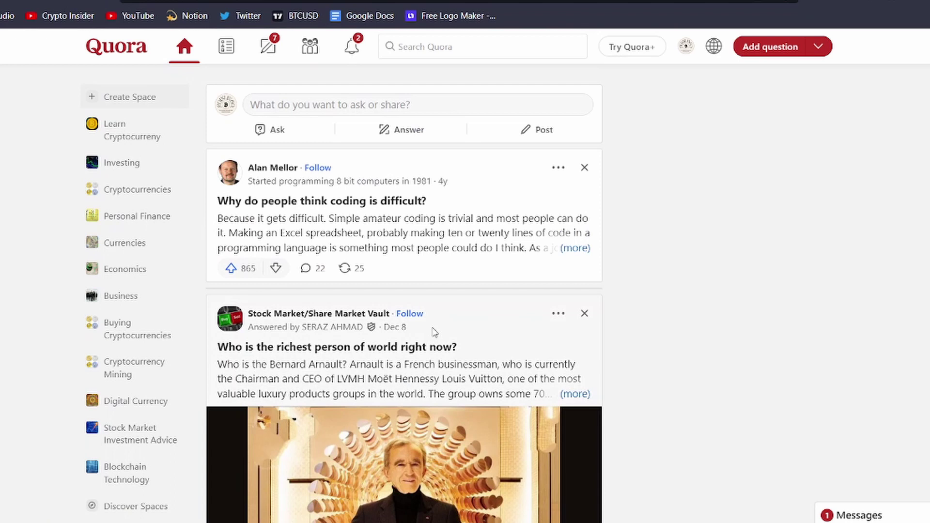
Step: Expand the full richest-person answer about Bernard Arnault in the Quora feed
left_click(574, 394)
scroll(289, 354, "down", 2)
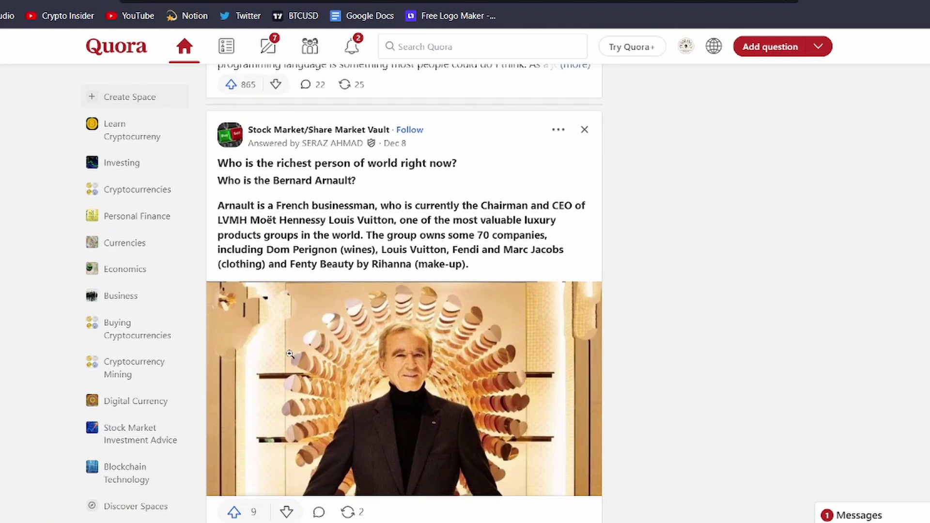
scroll(289, 354, "down", 3)
scroll(289, 354, "down", 1)
scroll(289, 354, "down", 3)
scroll(289, 354, "up", 5)
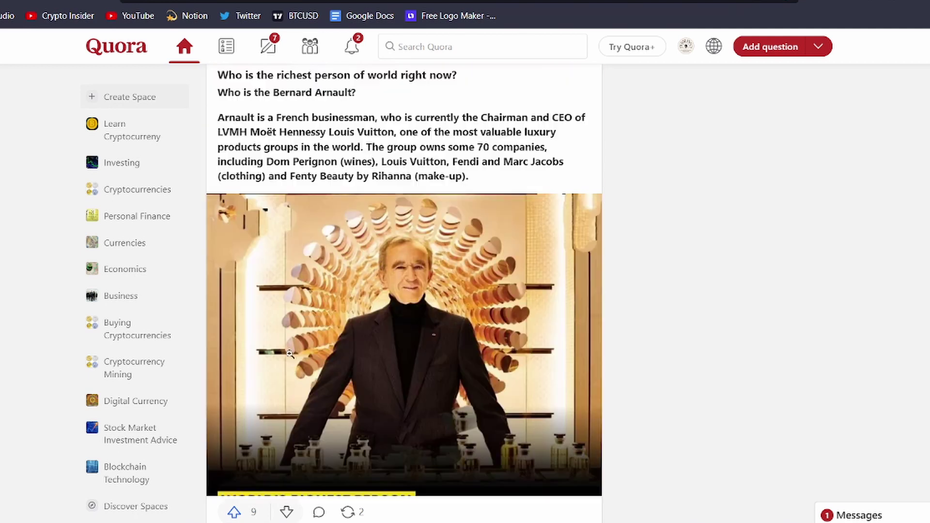
scroll(734, 88, "up", 4)
left_click(892, 9)
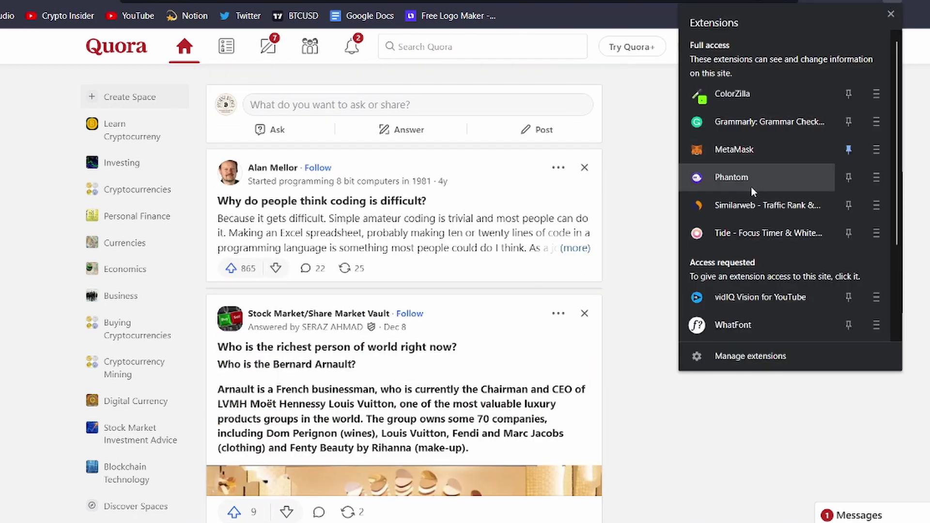
left_click(750, 206)
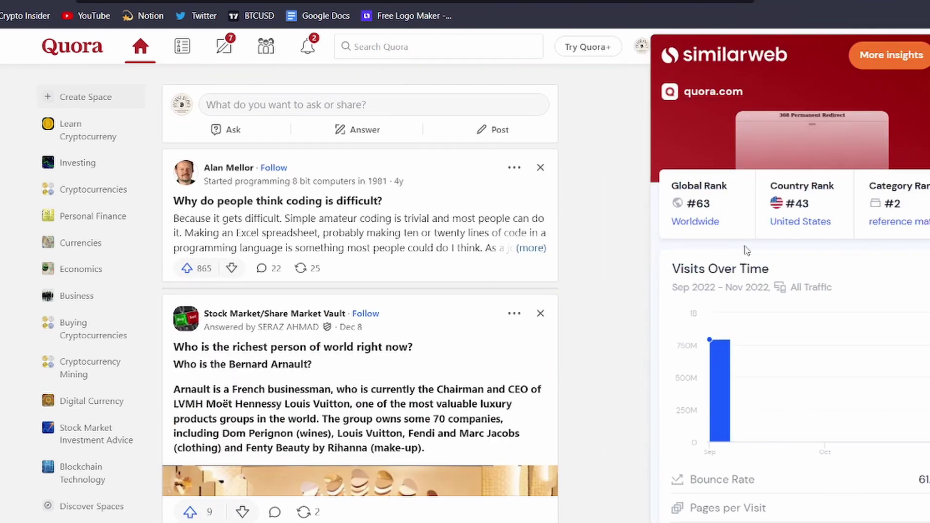
scroll(799, 327, "down", 3)
scroll(863, 390, "down", 2)
left_click_drag(878, 367, 915, 368)
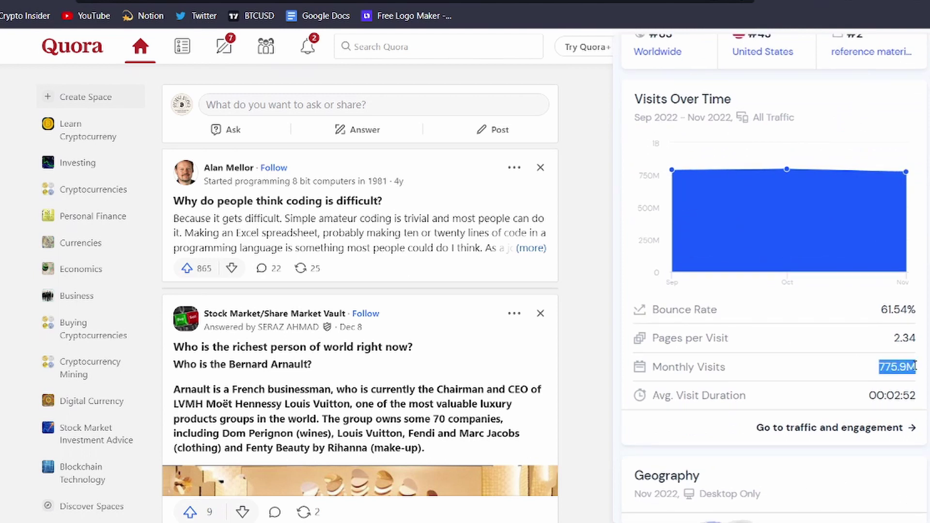
left_click(592, 282)
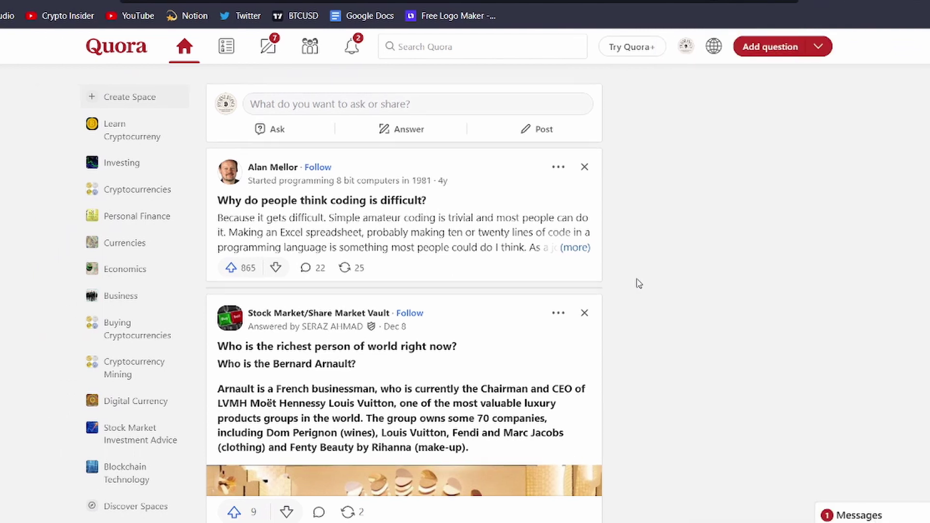
scroll(635, 282, "down", 2)
scroll(638, 284, "up", 2)
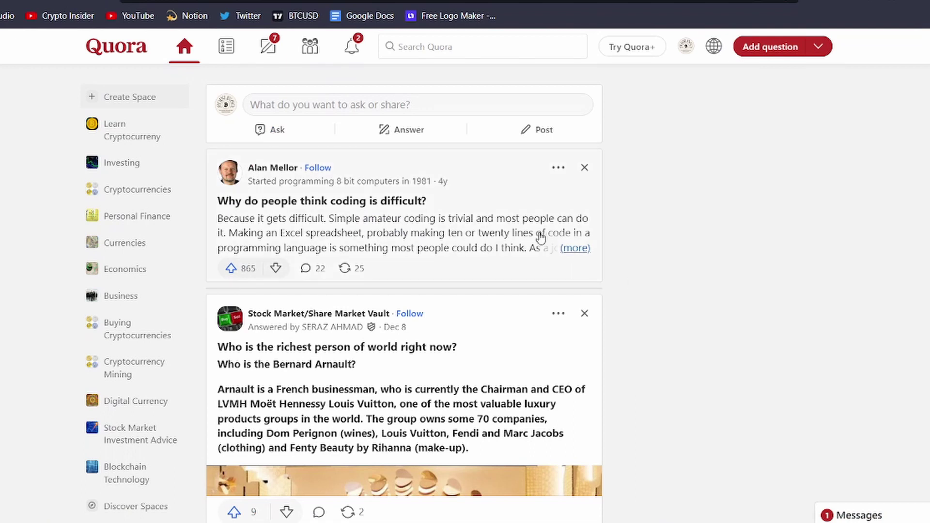
Step: Expand Alan Mellor's full answer on why coding is difficult
left_click(568, 249)
scroll(329, 272, "down", 4)
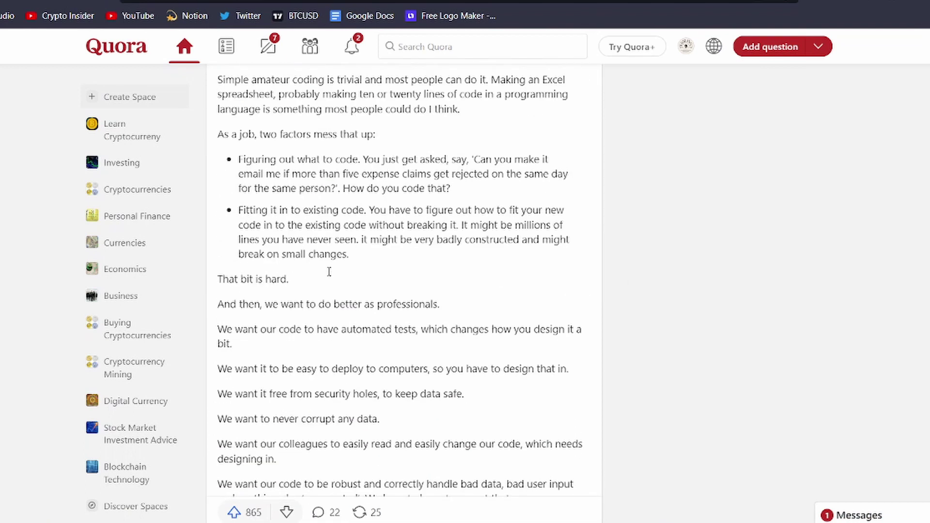
scroll(329, 275, "down", 5)
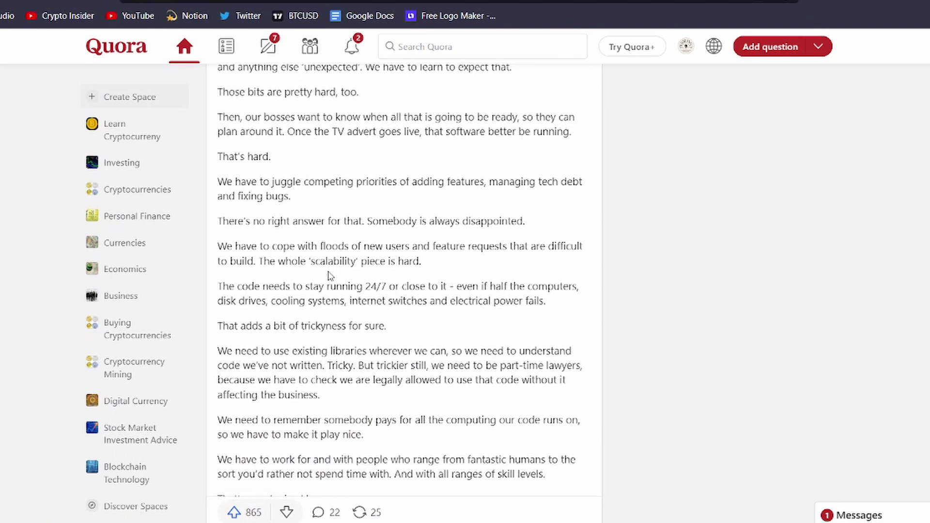
scroll(328, 274, "down", 8)
scroll(328, 274, "down", 3)
scroll(327, 271, "down", 3)
scroll(328, 271, "down", 2)
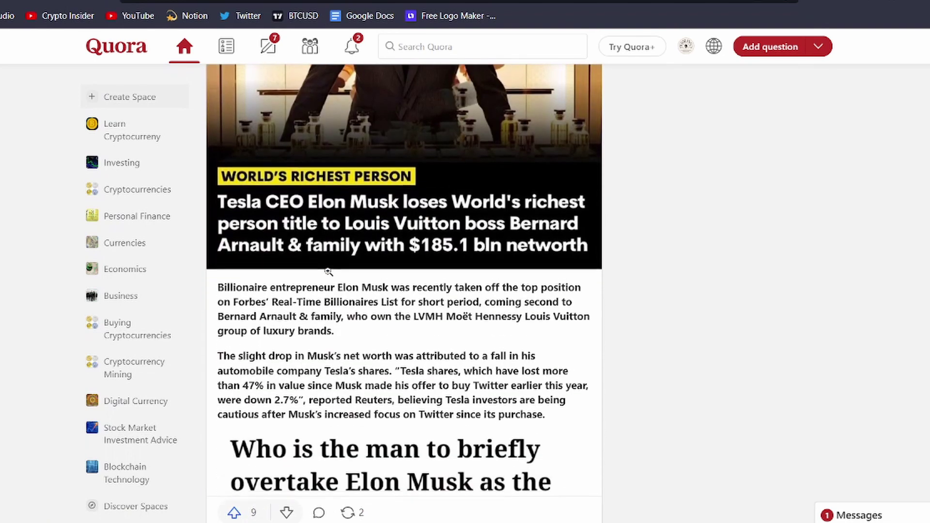
scroll(327, 272, "down", 3)
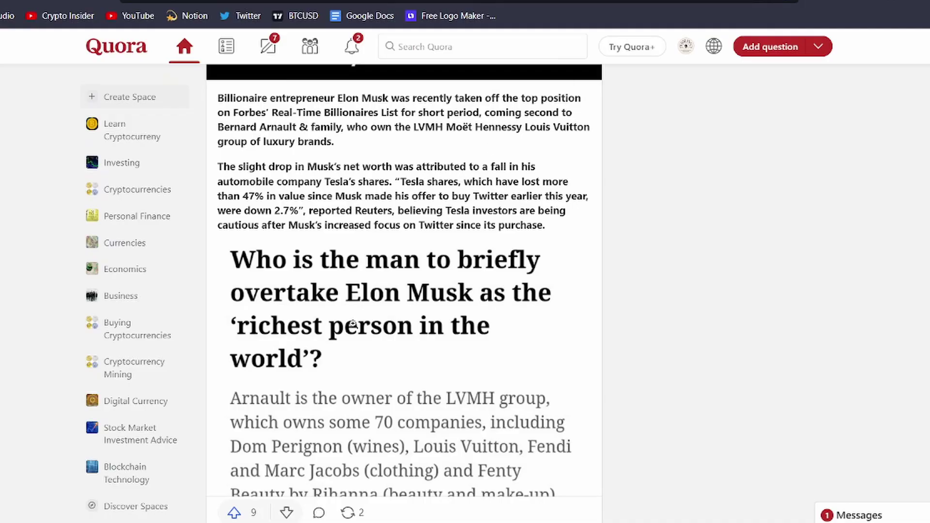
scroll(352, 325, "up", 3)
scroll(283, 371, "down", 6)
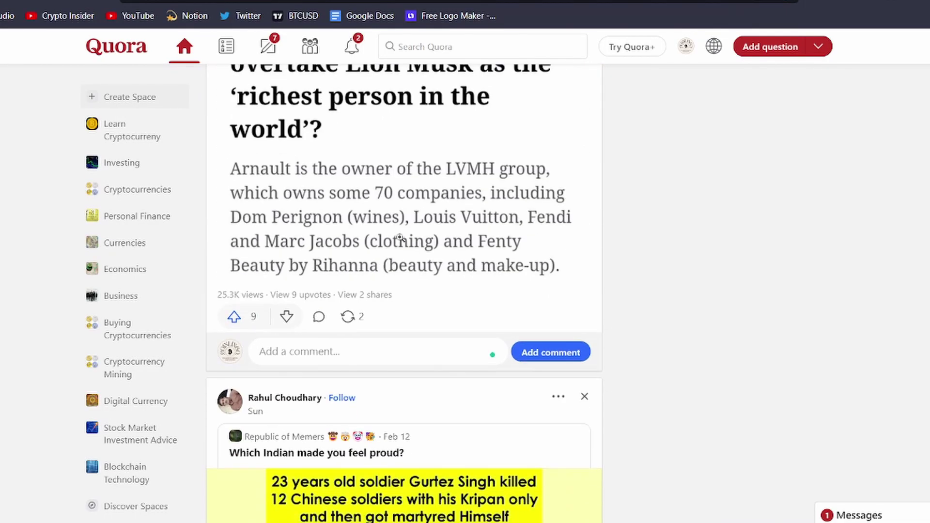
scroll(399, 240, "up", 3)
scroll(399, 240, "up", 3)
scroll(399, 241, "up", 2)
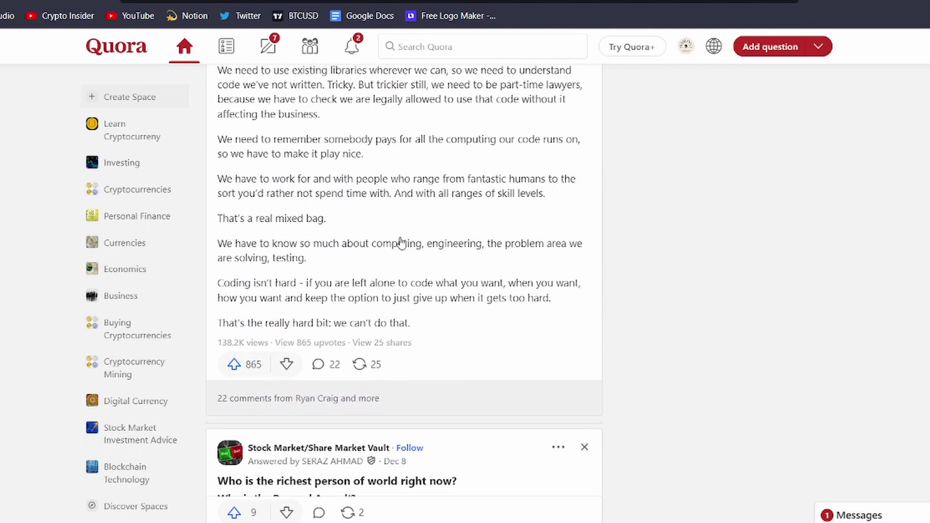
scroll(401, 242, "up", 2)
scroll(401, 242, "up", 2)
scroll(401, 242, "up", 3)
scroll(401, 242, "up", 1)
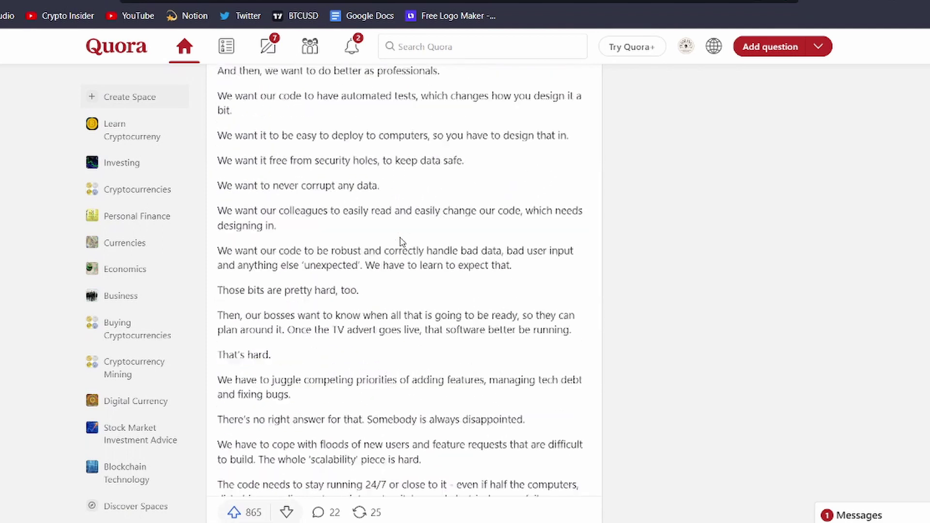
scroll(400, 242, "up", 1)
scroll(400, 242, "up", 3)
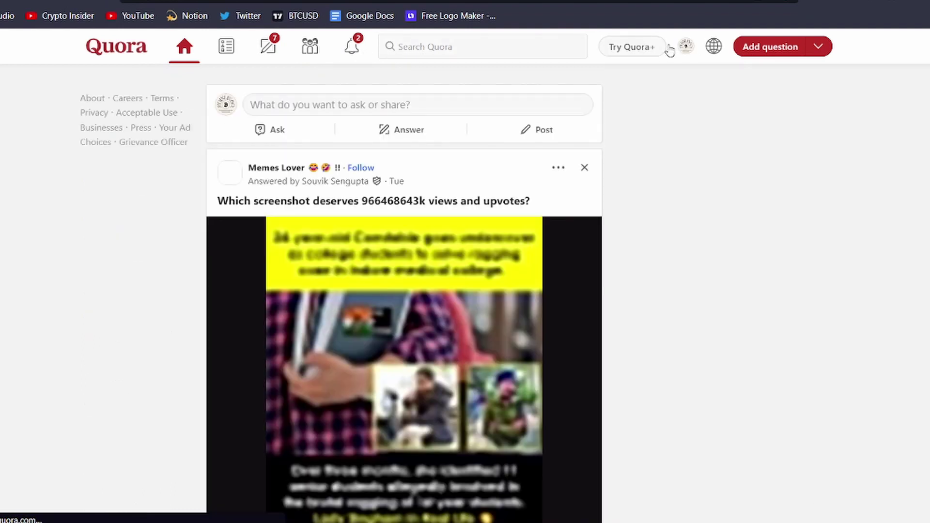
Step: Search Quora for 'how to create a website using wix' and expand Shahraiz Ali's top answer
left_click(521, 45)
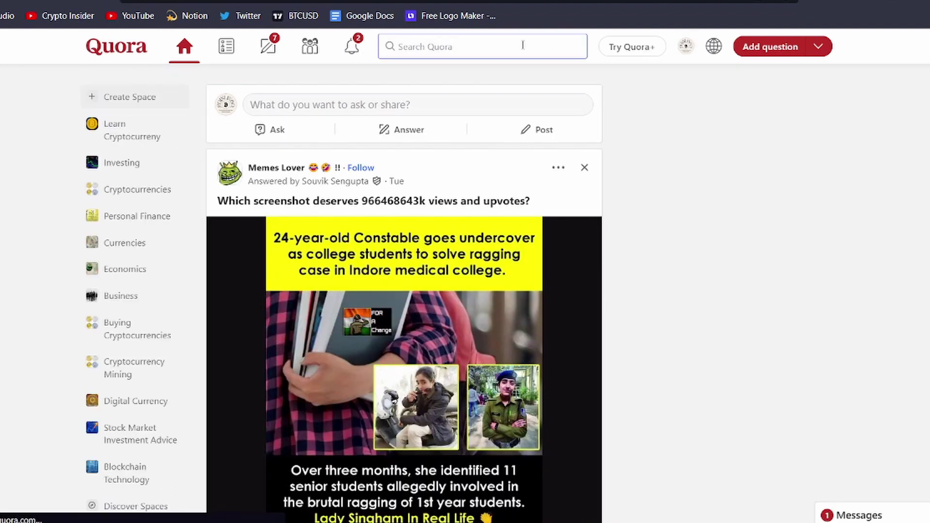
type("how to create a website using wix")
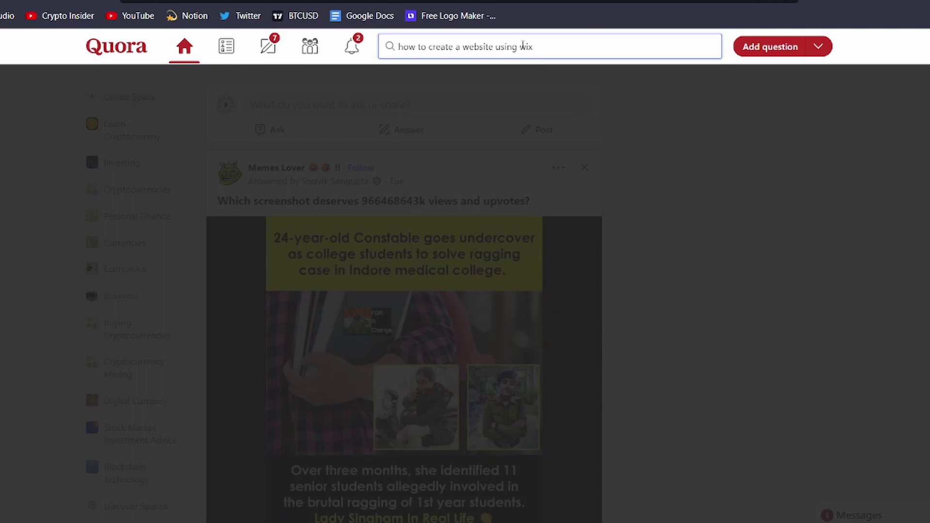
key("Return")
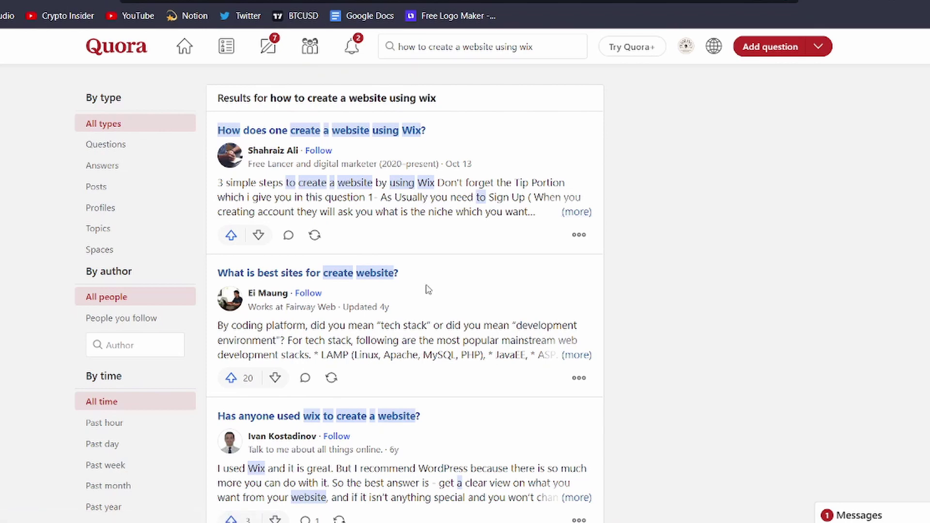
scroll(427, 290, "down", 3)
scroll(427, 290, "down", 2)
scroll(427, 290, "down", 4)
scroll(427, 290, "down", 2)
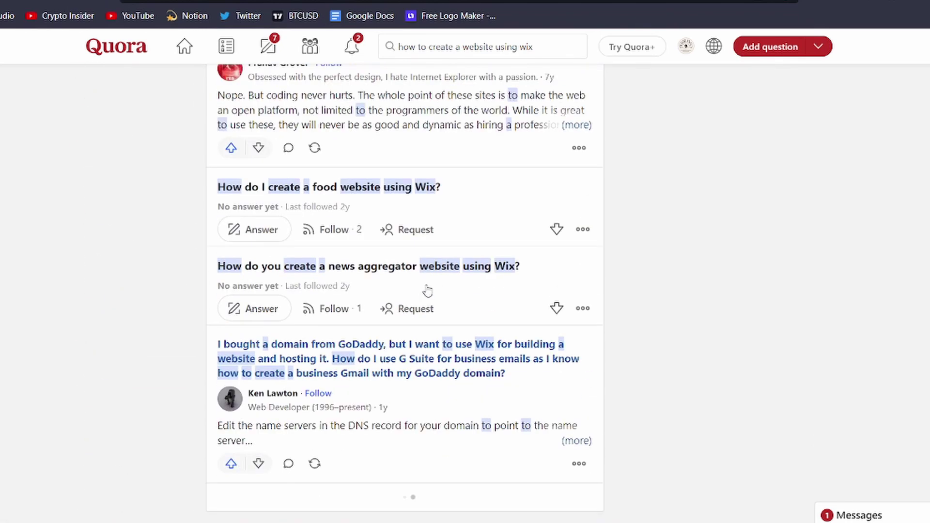
scroll(428, 290, "up", 10)
scroll(427, 290, "up", 2)
scroll(428, 289, "up", 2)
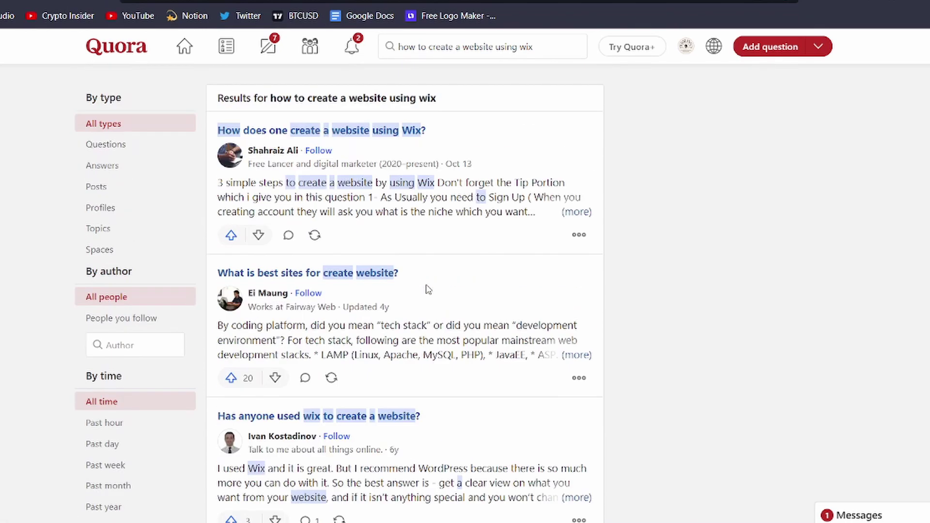
left_click(576, 213)
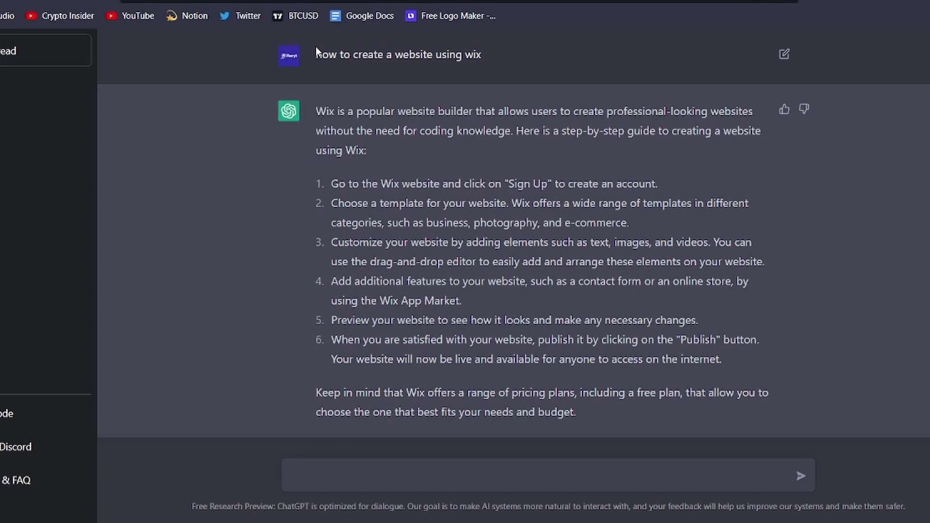
Step: Select ChatGPT's whole Wix answer from 'Wix is a popular' down to 'budget.'
left_click_drag(316, 54, 510, 58)
left_click(509, 57)
left_click_drag(316, 110, 576, 411)
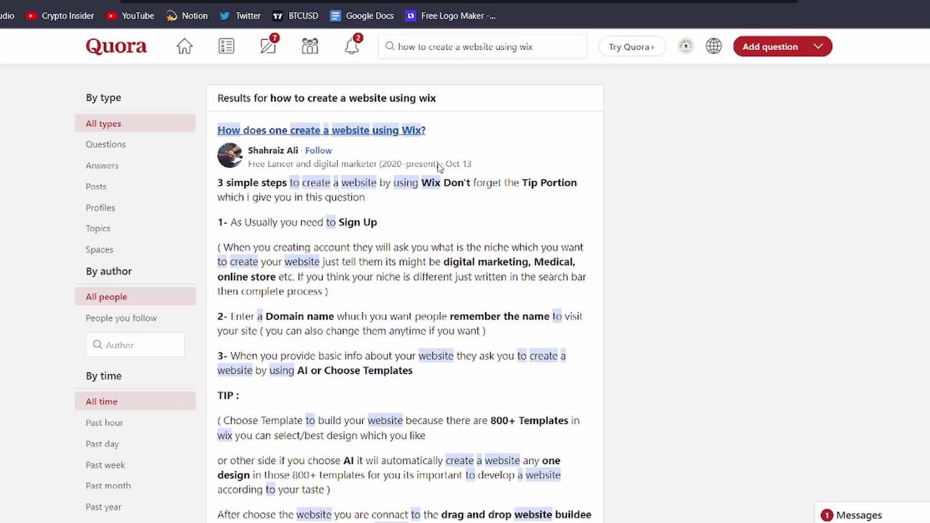
scroll(420, 190, "down", 5)
scroll(420, 190, "down", 2)
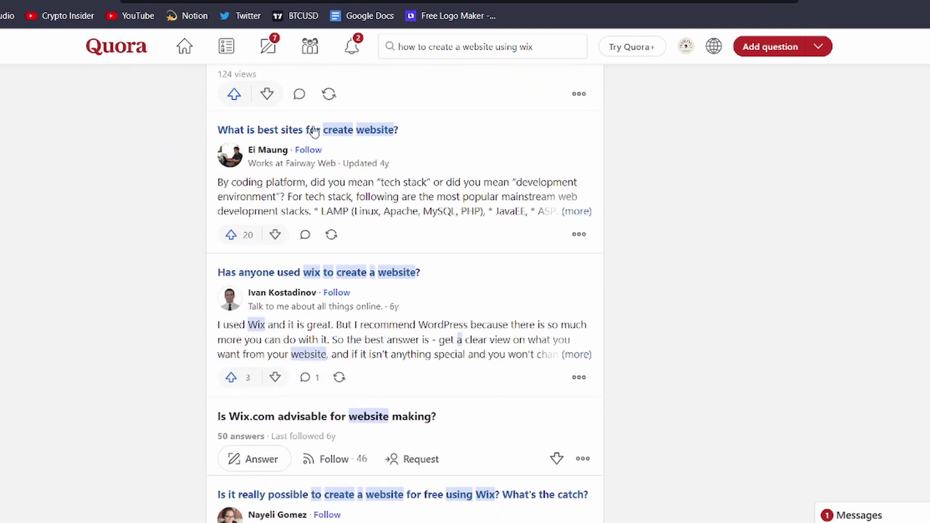
scroll(296, 128, "up", 2)
scroll(310, 202, "up", 5)
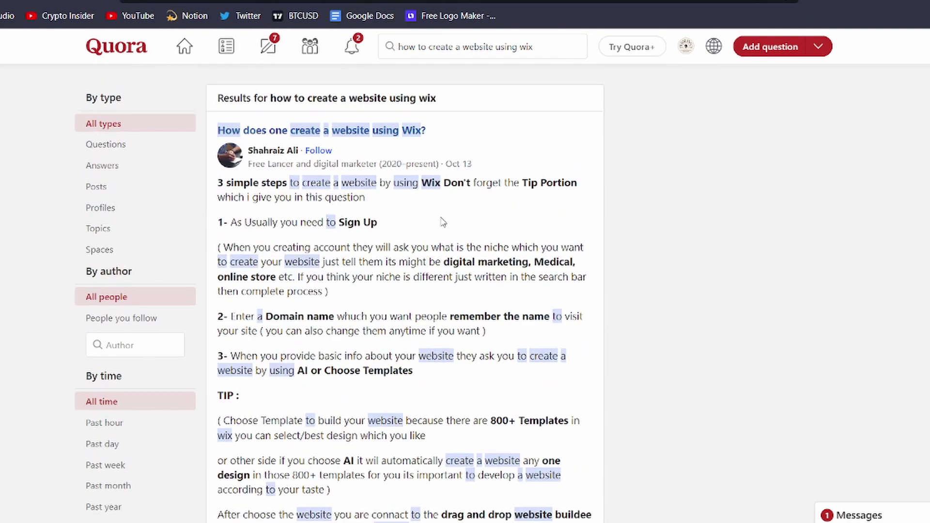
scroll(441, 222, "down", 5)
scroll(440, 222, "down", 1)
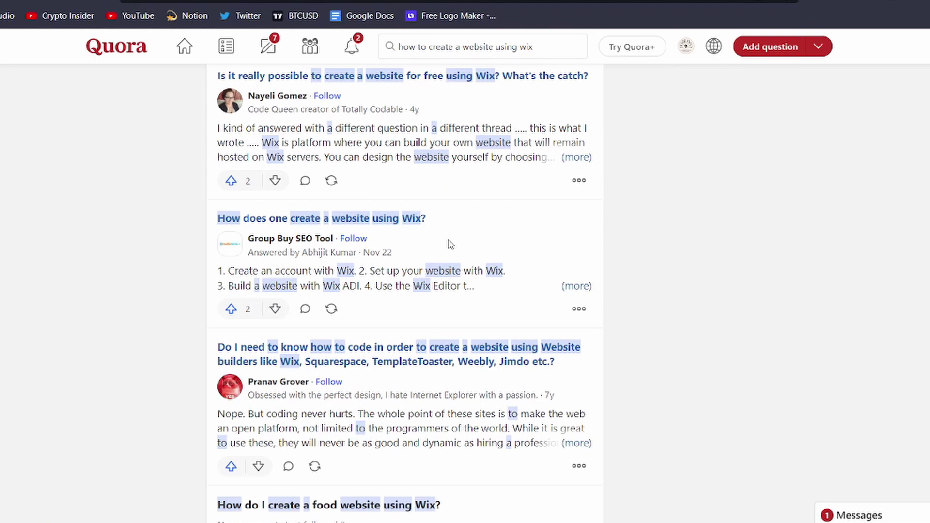
scroll(404, 229, "up", 5)
scroll(363, 182, "up", 3)
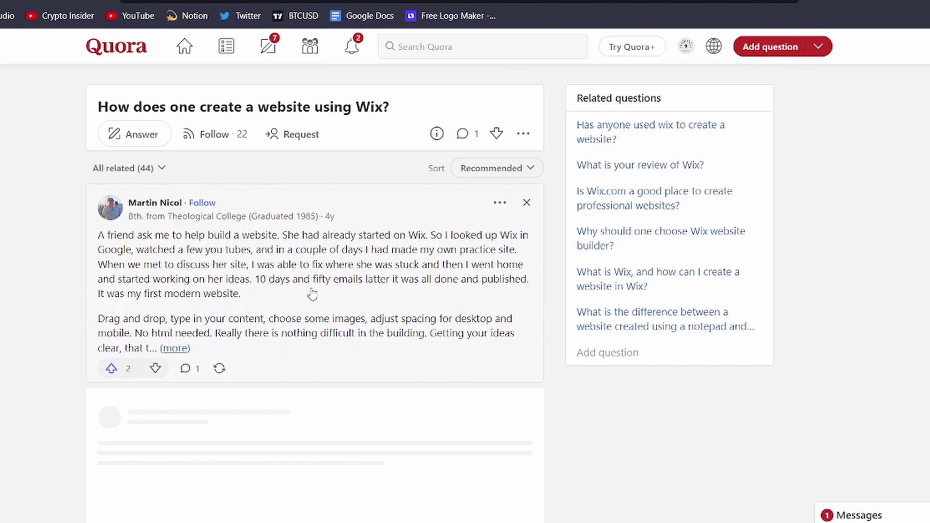
scroll(198, 354, "down", 1)
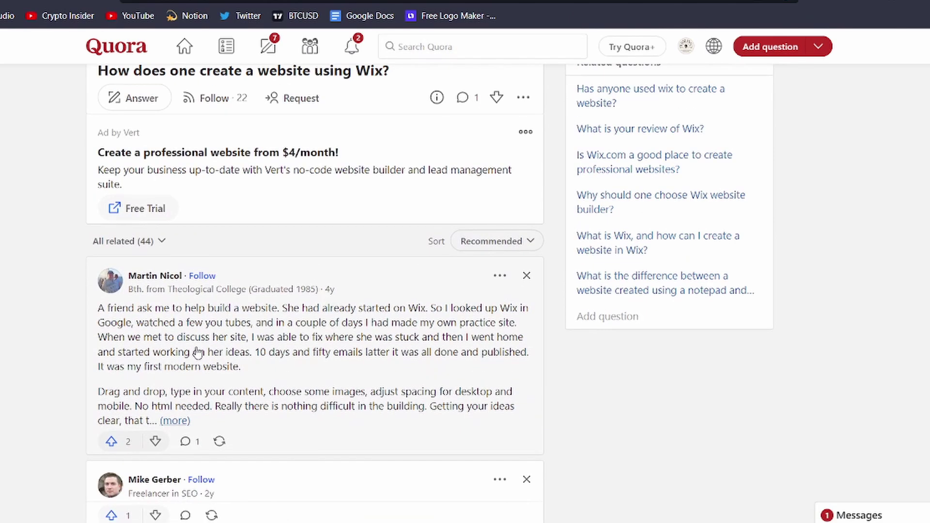
Step: Paste the ChatGPT Wix guide into the Quora answer field and check the word 'Wix'
left_click(137, 102)
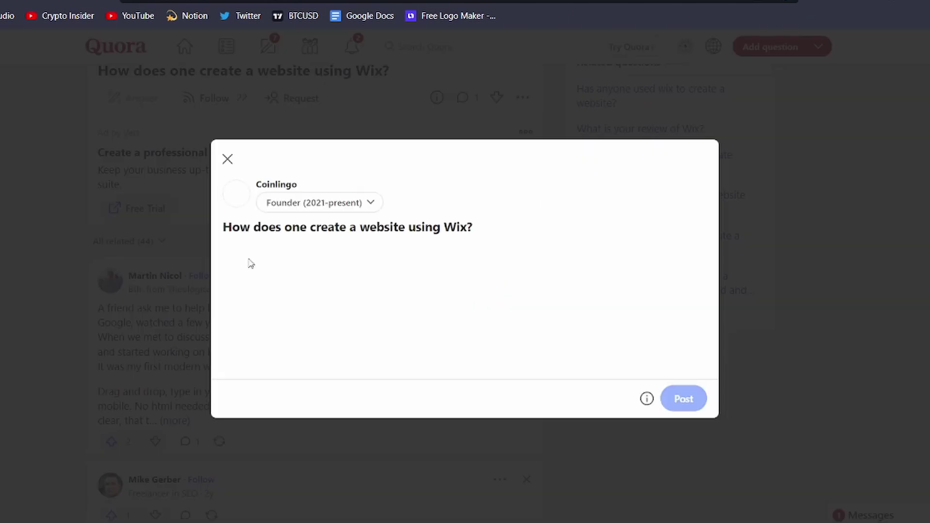
type("Wix is a popular website builder that allows users to create professional-looking websites without the need for coding knowledge. Here is a step-by-step guide to creating a website using Wix: 1. Go to the Wix website and click on \"Sign Up\" to create an account. 2. Choose a template for your website. Wix offers a wide range of templates in different categories, such as business, photography, and e-commerce. 3. Customize your website by adding elements such as text, images, and videos. You can use the drag-and-drop editor to easily add and arrange these elements on your website. 4. Add additional features to your website, such as a contact form or an online store, by using the Wix App Market. 5. Preview your website to see how it looks and make any necessary changes. 6. When you are satisfied with your website, publish it by clicking on the \"Publish\" button. Your website will now be live and available for anyone to access on the internet. Keep in mind that Wix offers a range of pricing plans, including a free plan, that allow you to choose the one that best fits your needs and budget.")
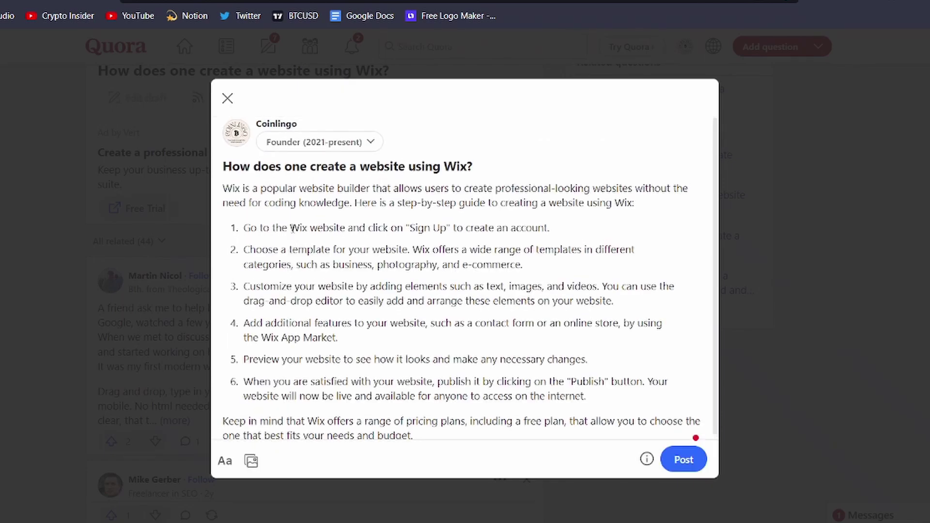
left_click_drag(291, 228, 309, 228)
right_click(296, 231)
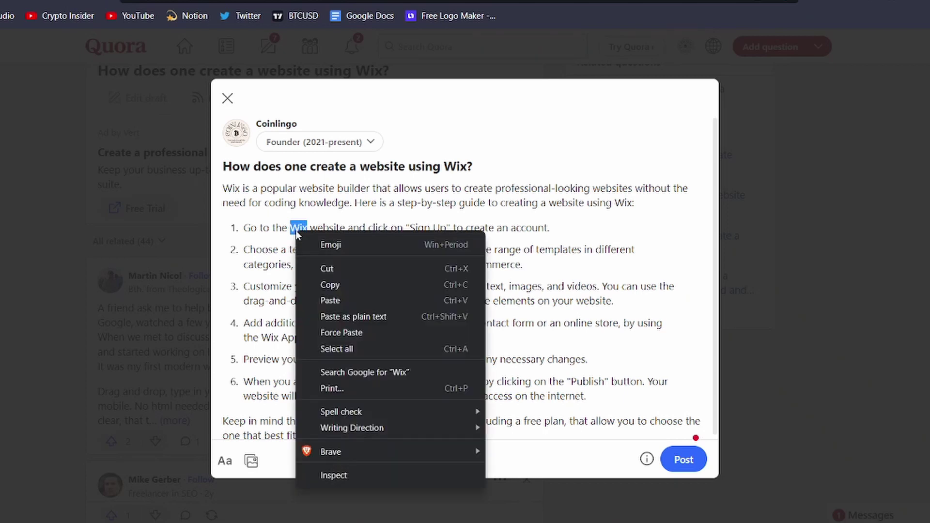
left_click(330, 284)
scroll(425, 320, "down", 1)
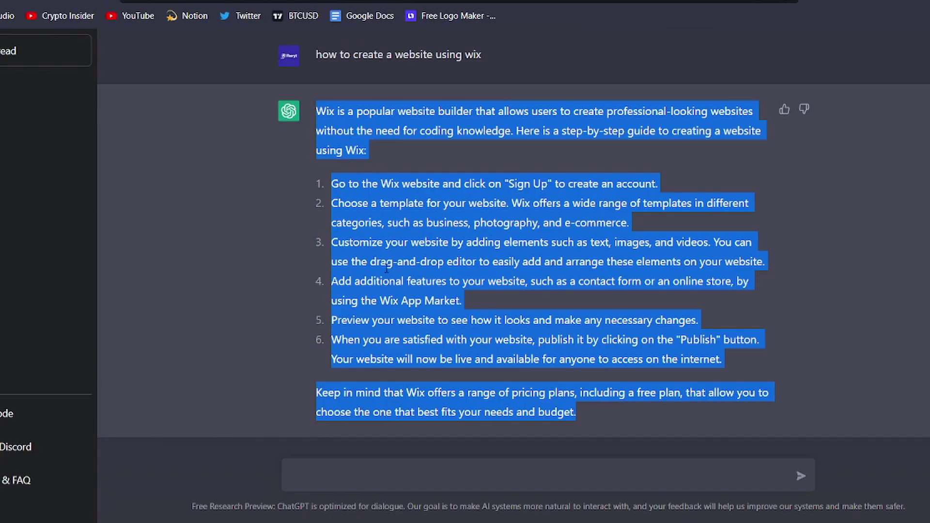
Step: Close the Quora answer editor without posting the draft
left_click(386, 269)
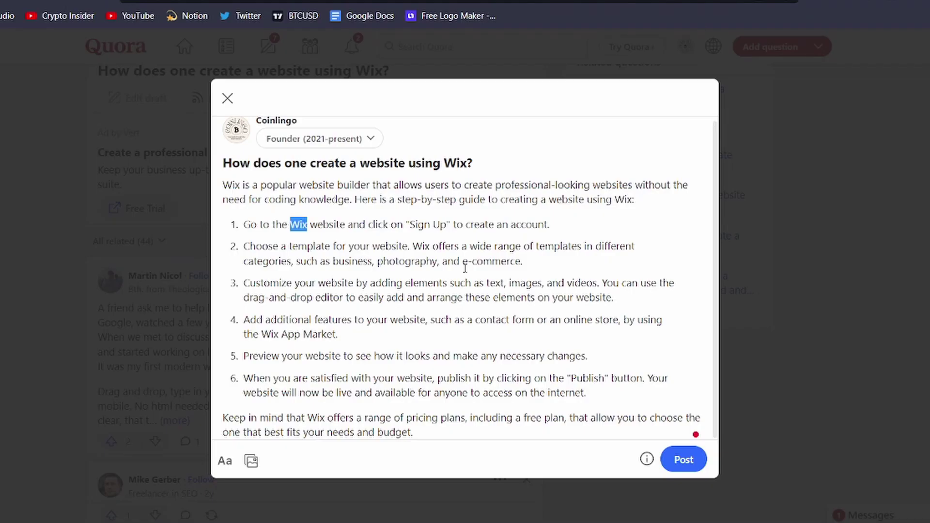
left_click(237, 103)
scroll(288, 204, "down", 5)
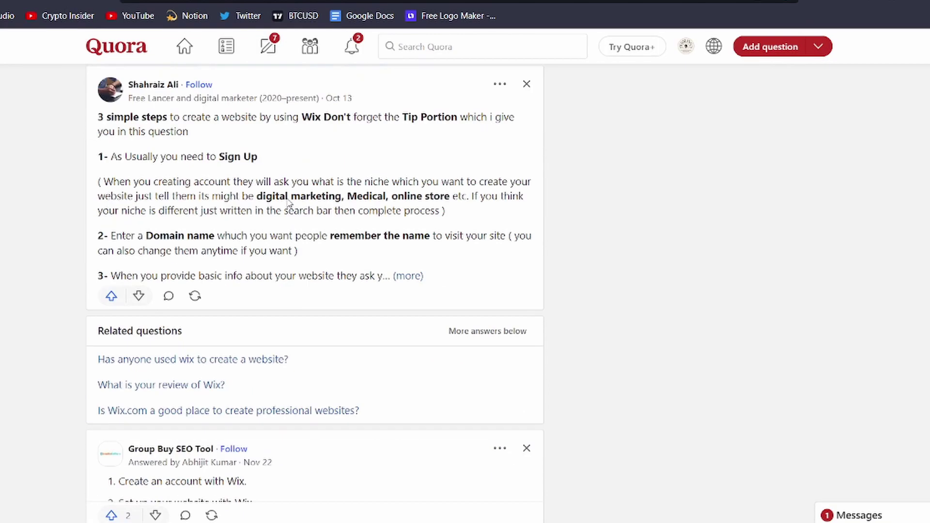
scroll(288, 203, "down", 3)
scroll(286, 204, "down", 1)
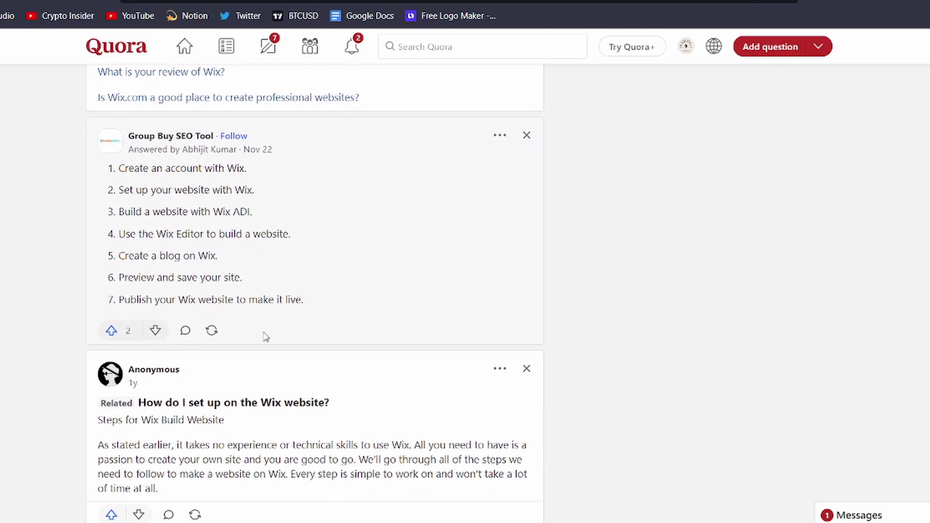
scroll(265, 337, "up", 5)
scroll(265, 337, "up", 3)
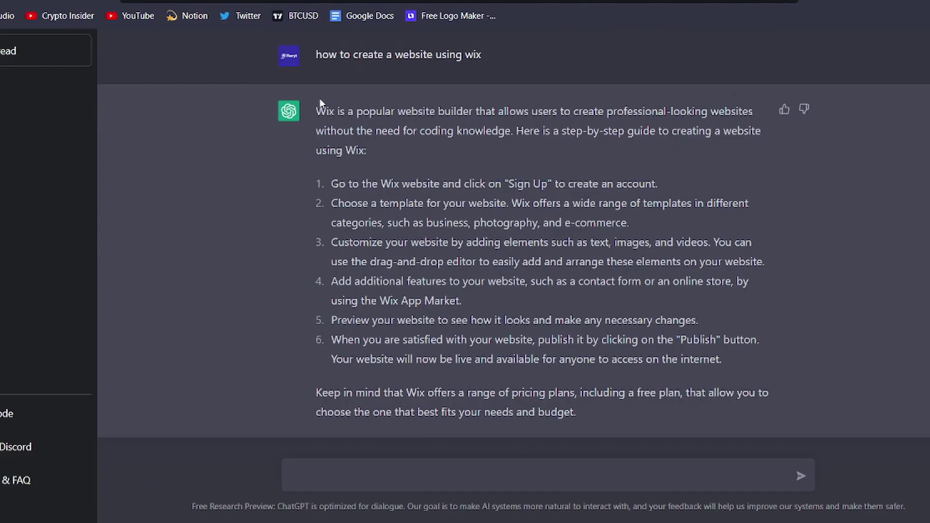
left_click_drag(319, 98, 541, 363)
left_click(541, 367)
left_click_drag(316, 111, 357, 114)
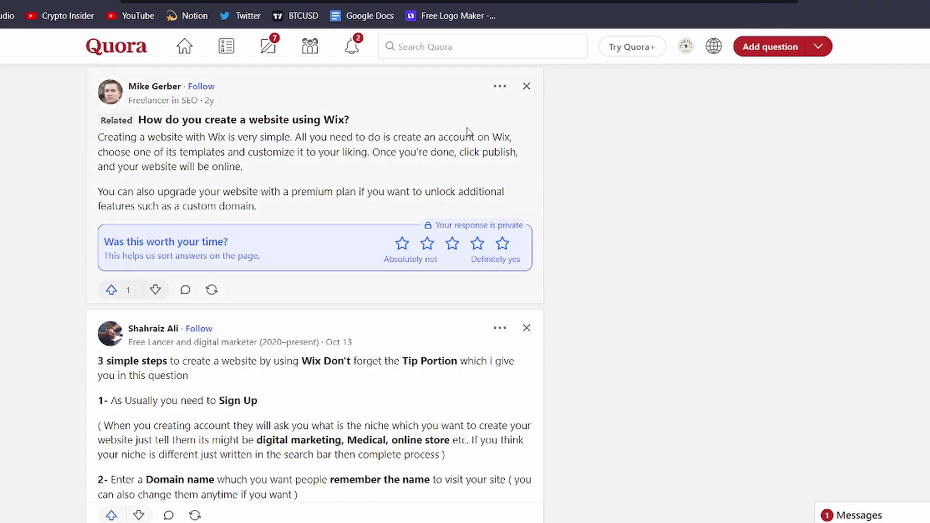
scroll(469, 132, "up", 1)
scroll(469, 133, "up", 2)
scroll(469, 133, "up", 2)
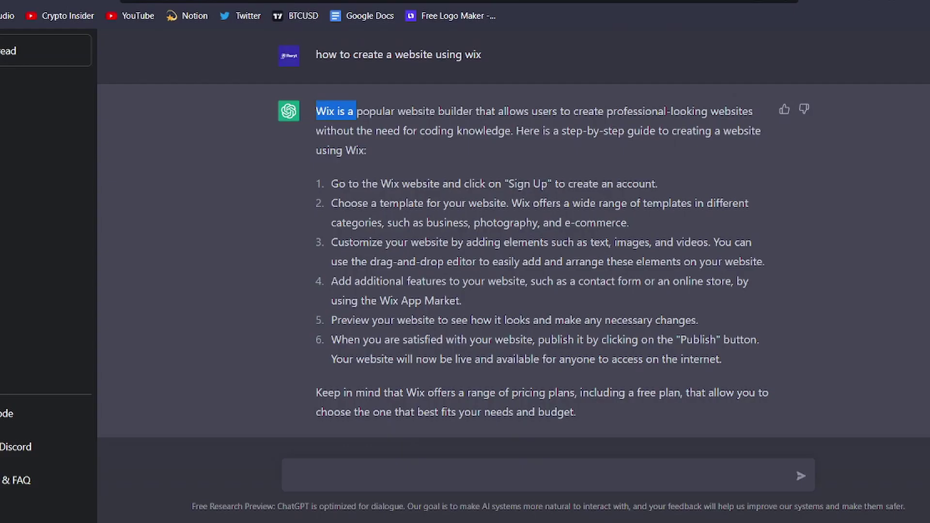
left_click(300, 209)
scroll(301, 214, "down", 1)
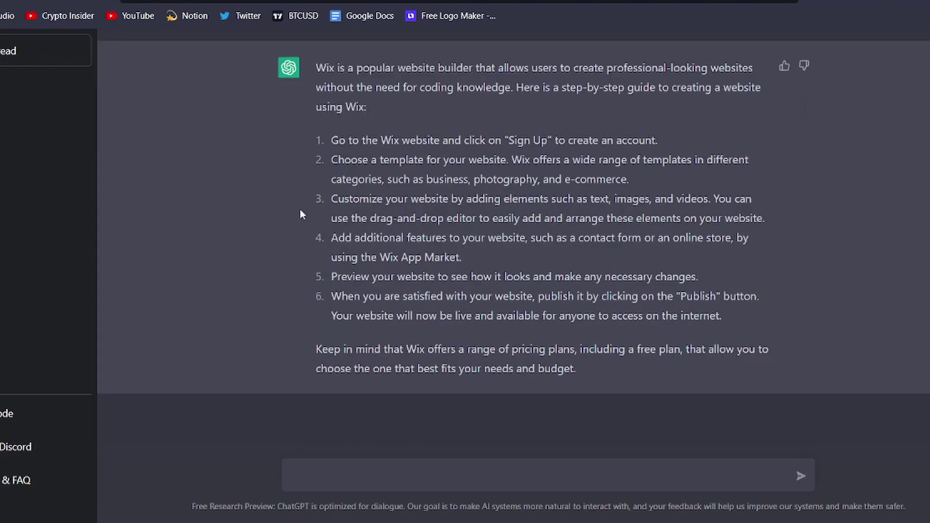
scroll(300, 215, "up", 1)
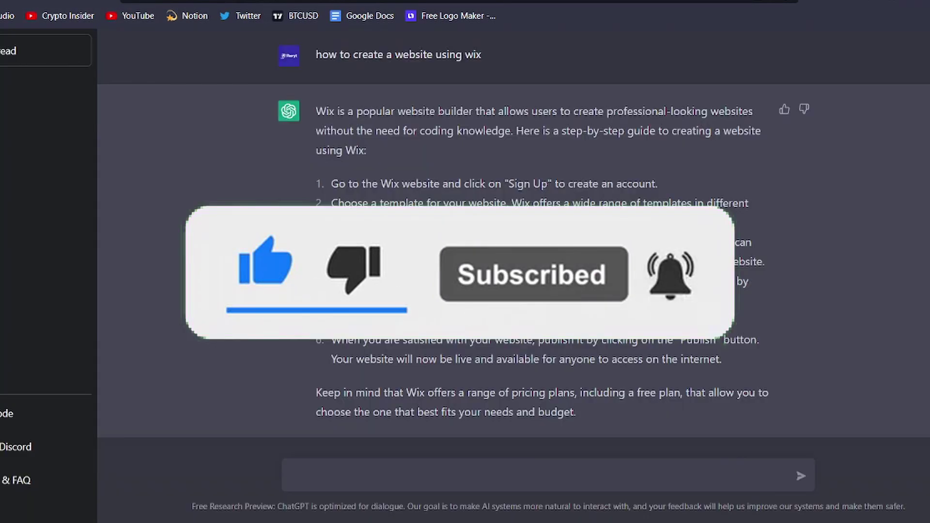
scroll(409, 103, "down", 1)
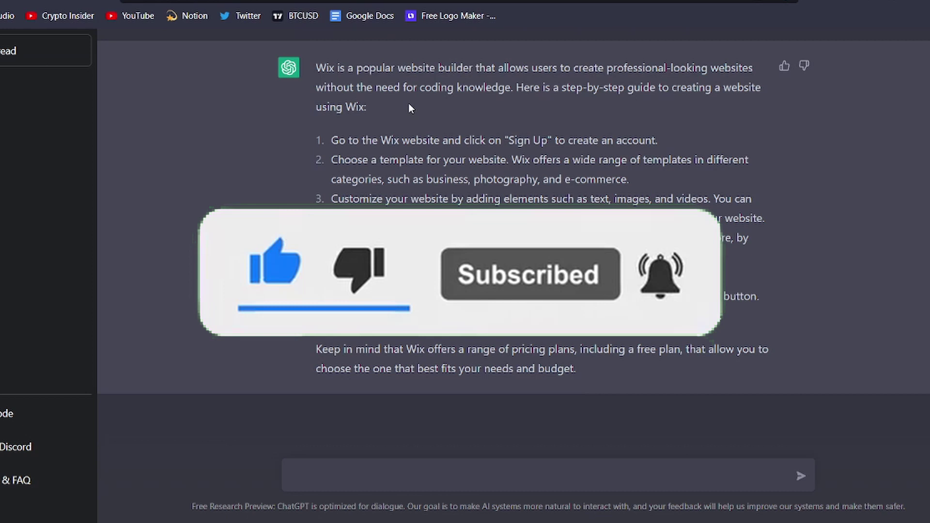